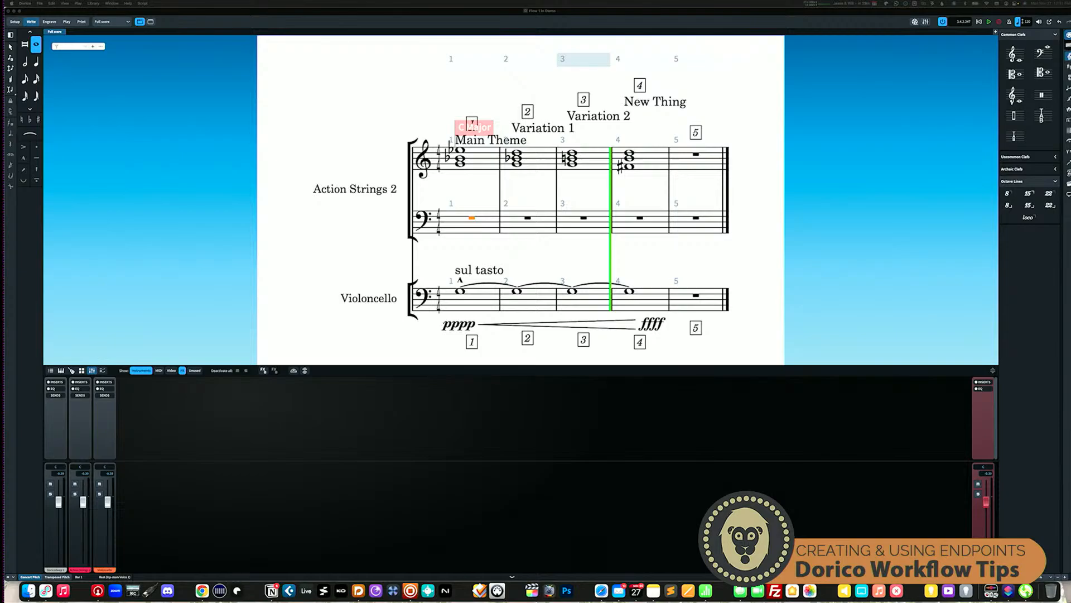
Play back the score with the first bar selected, and delete the empty bar 5
left_click(469, 221)
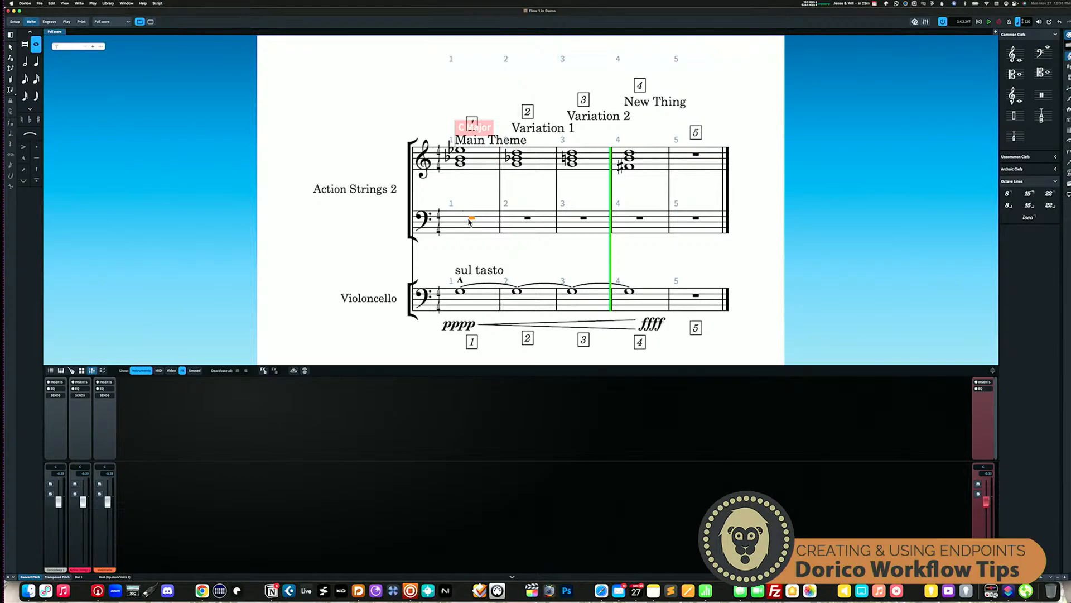
key("space")
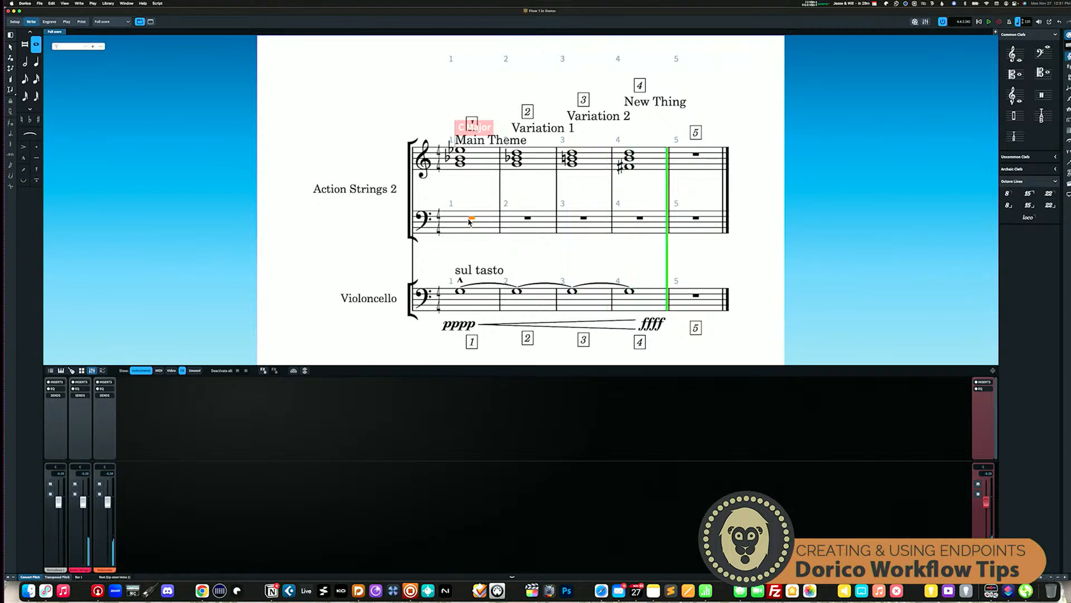
left_click(707, 59)
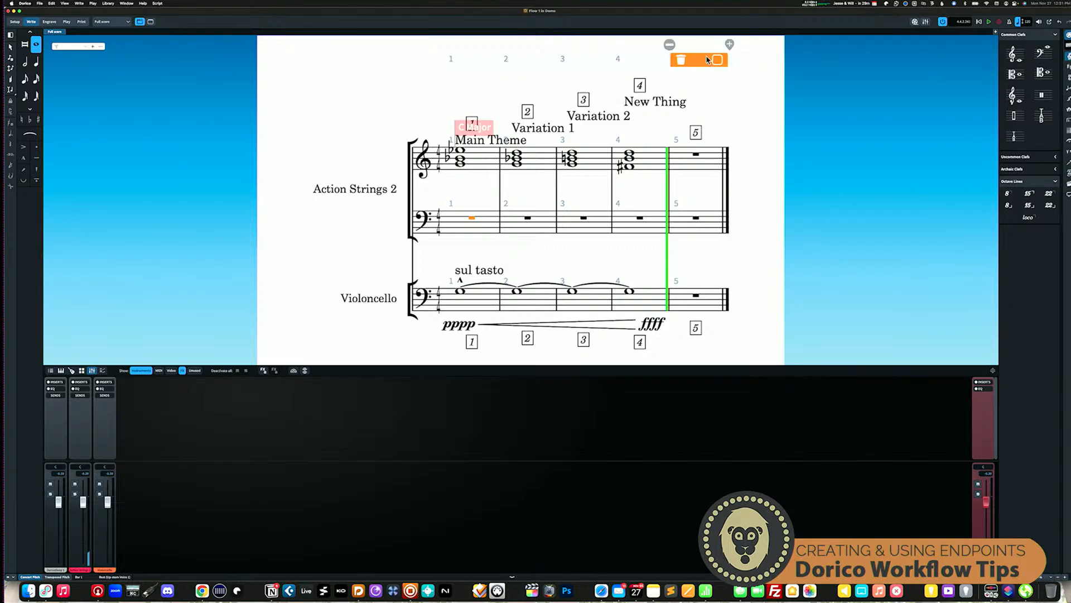
left_click(680, 59)
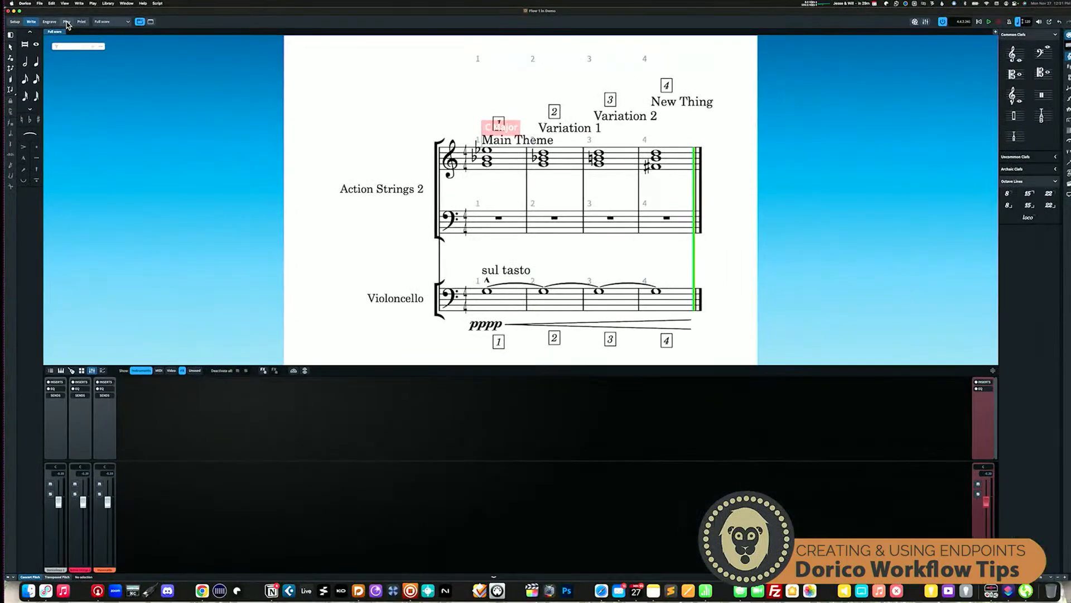
Switch to Play mode and compare the endpoint routing of the Violoncello and Action Strings 2 tracks
left_click(66, 22)
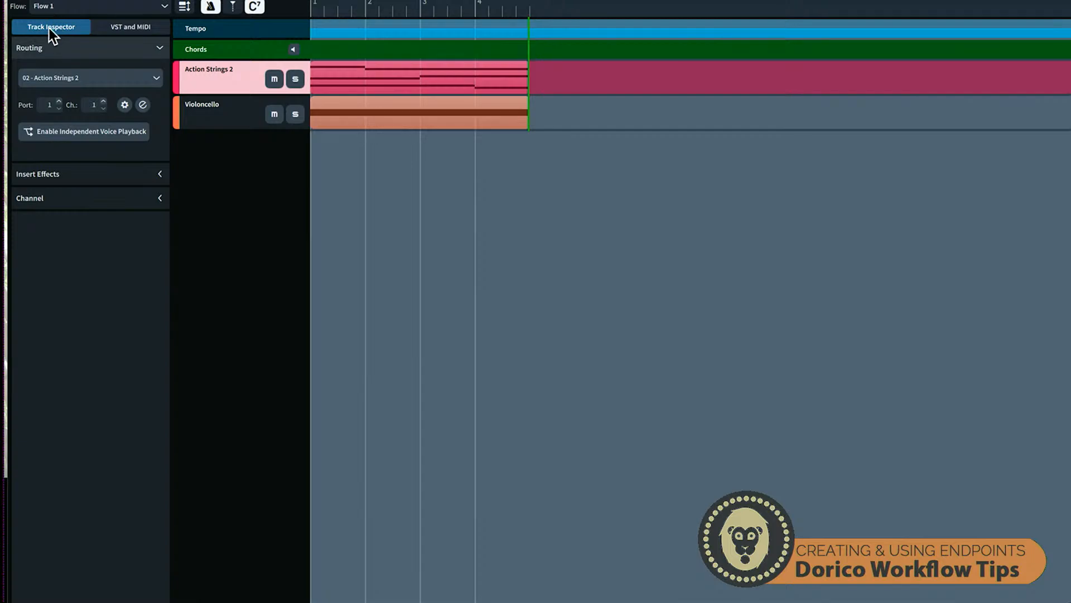
left_click(207, 102)
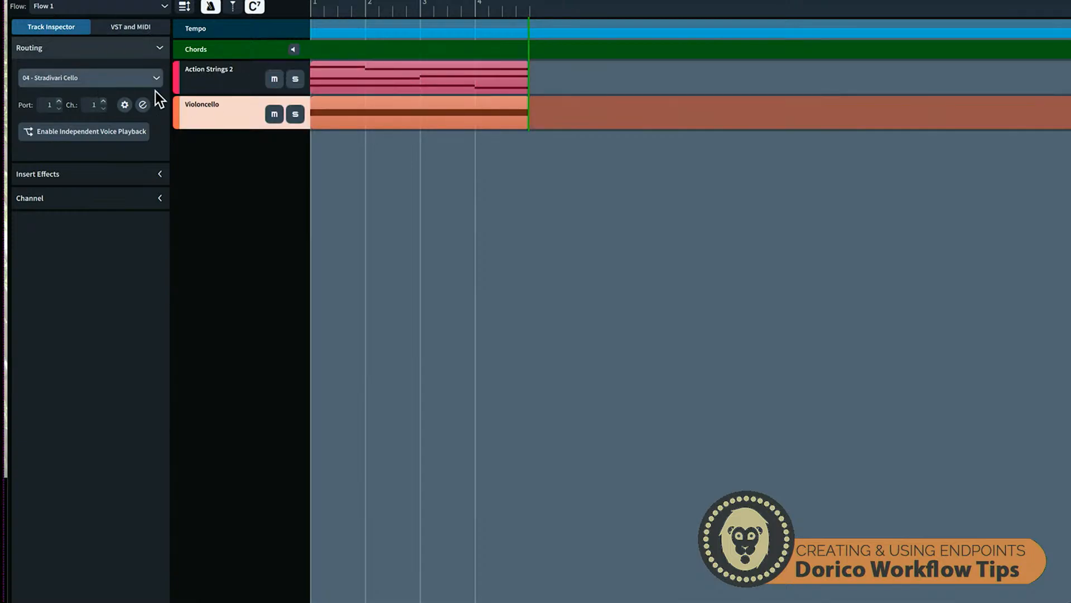
left_click(232, 79)
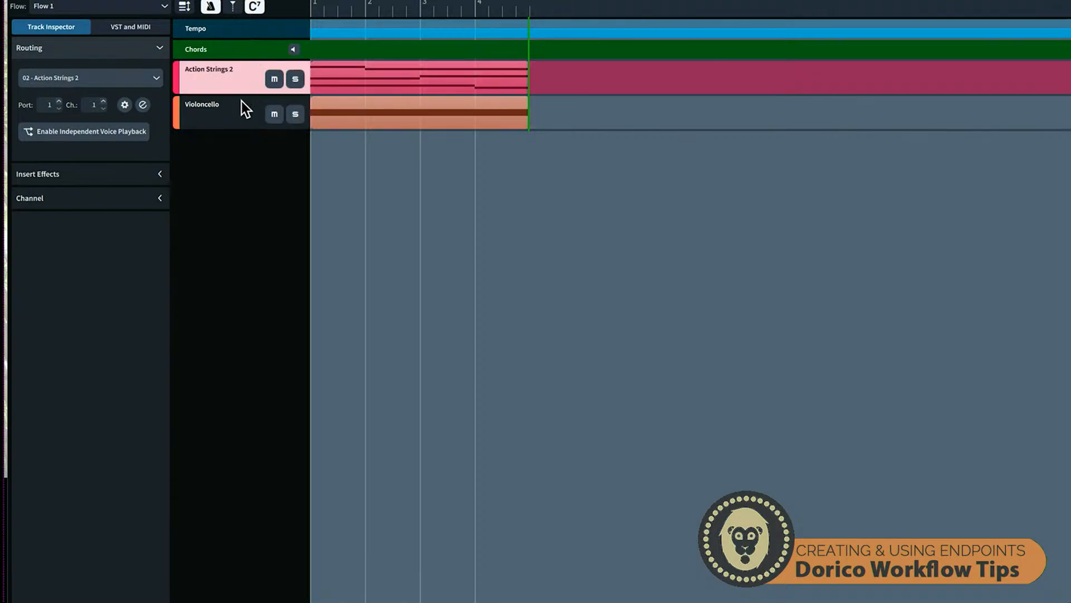
left_click(242, 103)
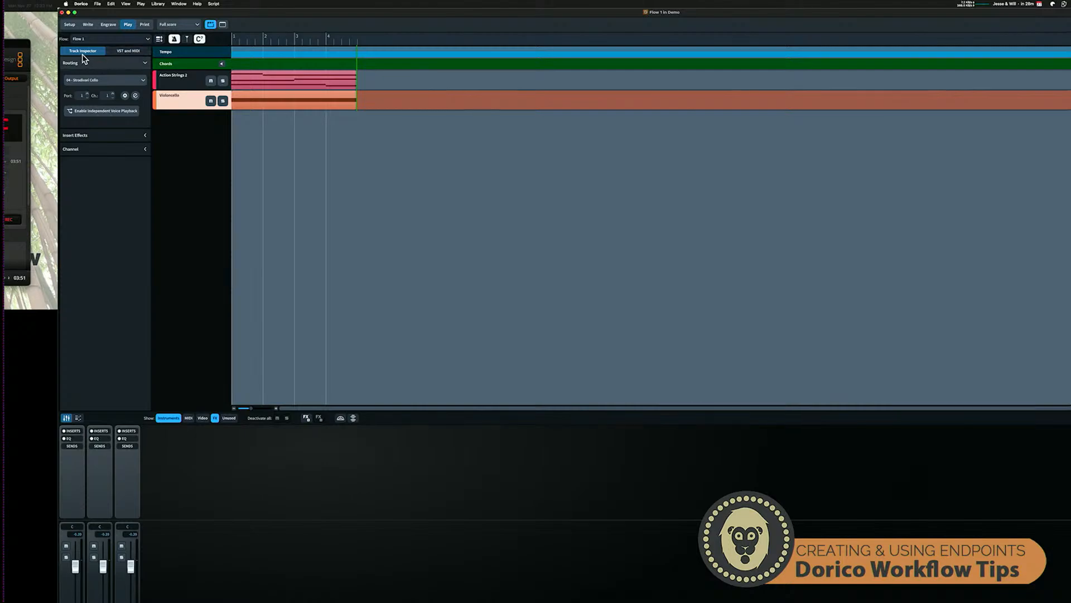
left_click(180, 80)
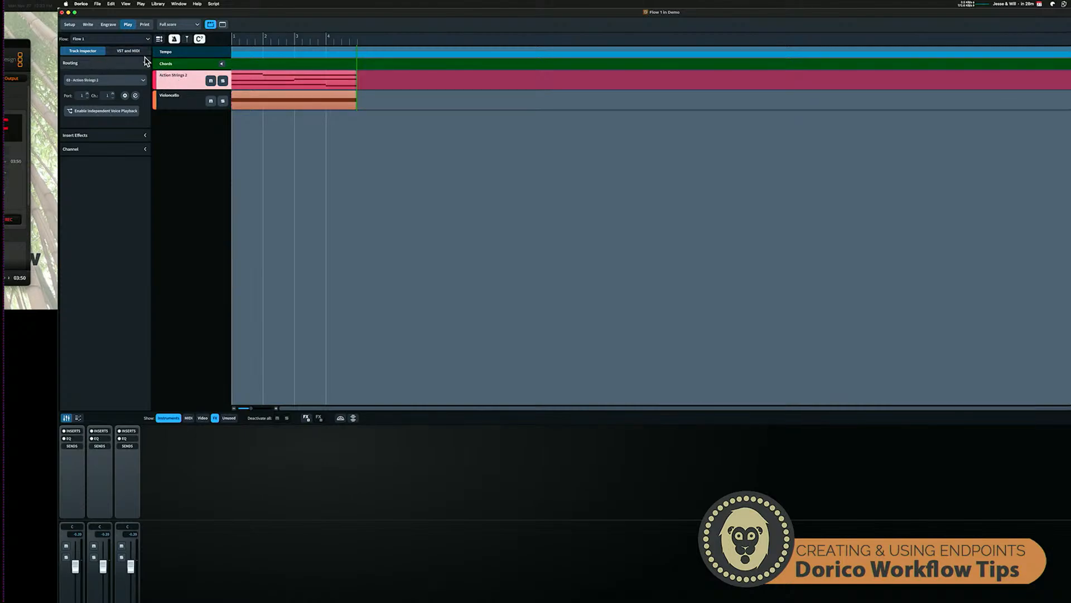
Examine the loaded VST instruments and compare them with the endpoints assigned to the Violoncello and Action Strings 2 tracks
left_click(127, 51)
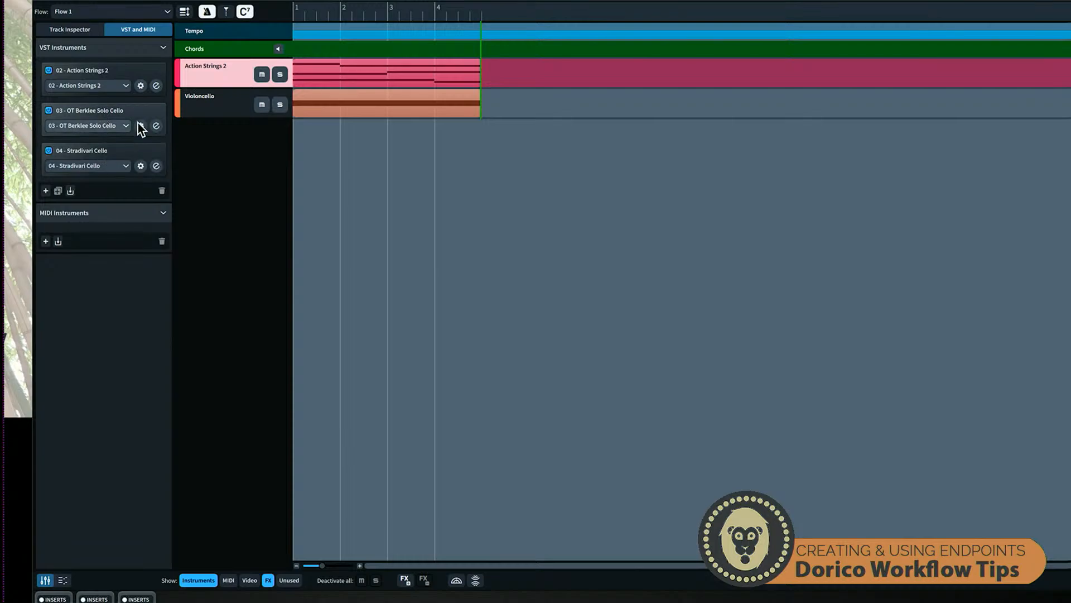
left_click(119, 66)
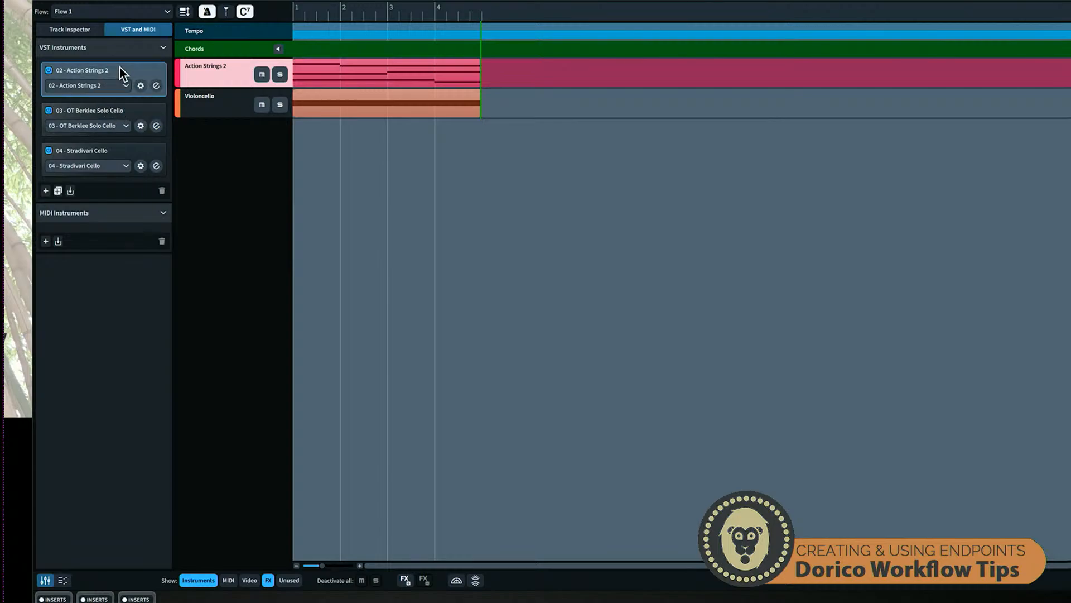
left_click(125, 151)
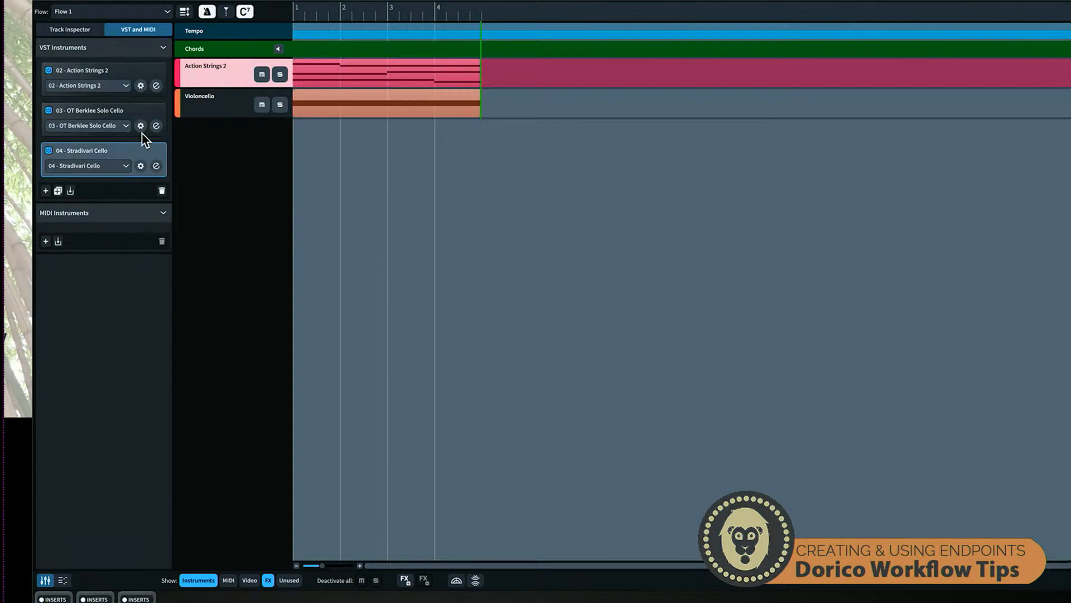
left_click(86, 33)
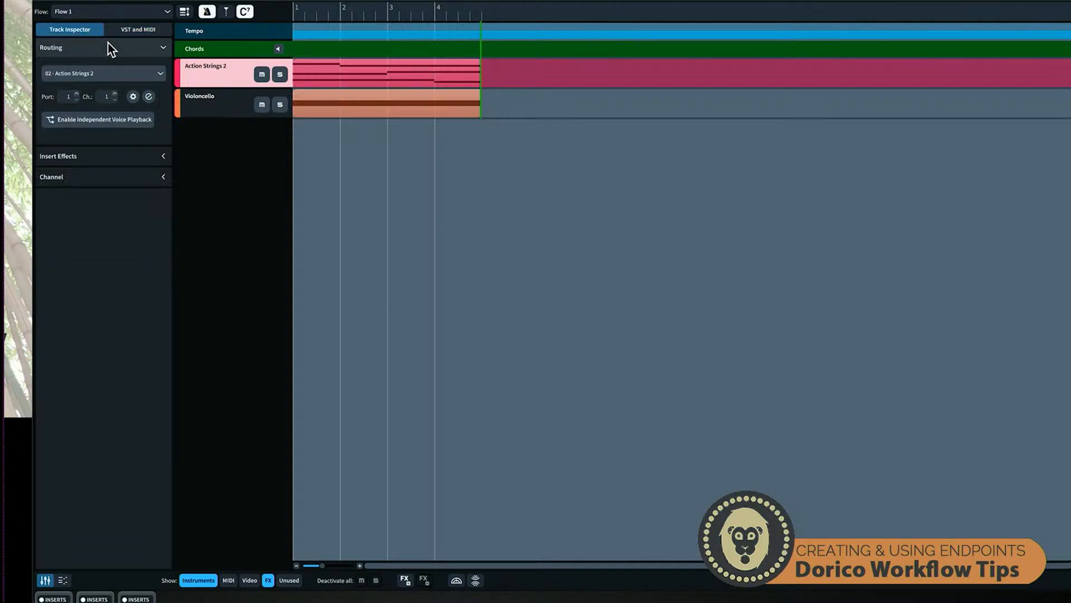
left_click(229, 98)
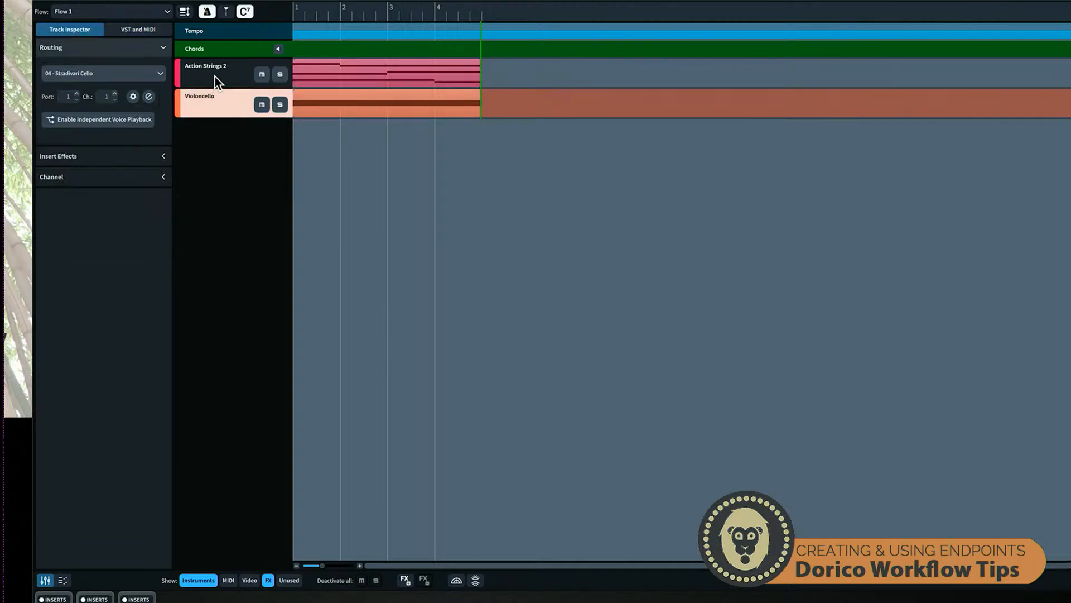
left_click(214, 76)
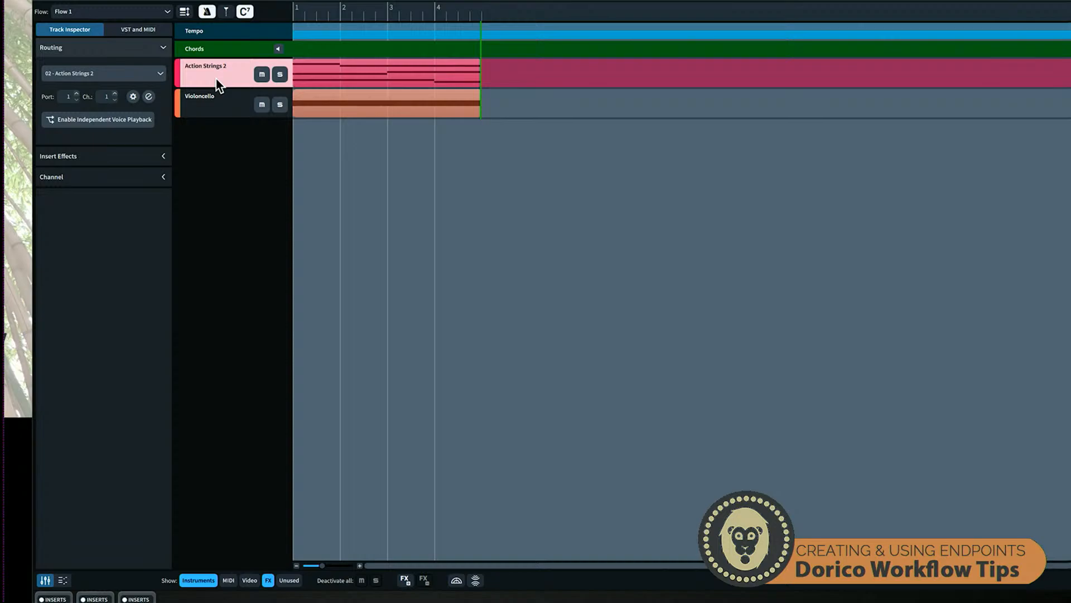
Inspect the Violoncello track's Stradivari Cello instrument and review the endpoints available for its routing
left_click(145, 32)
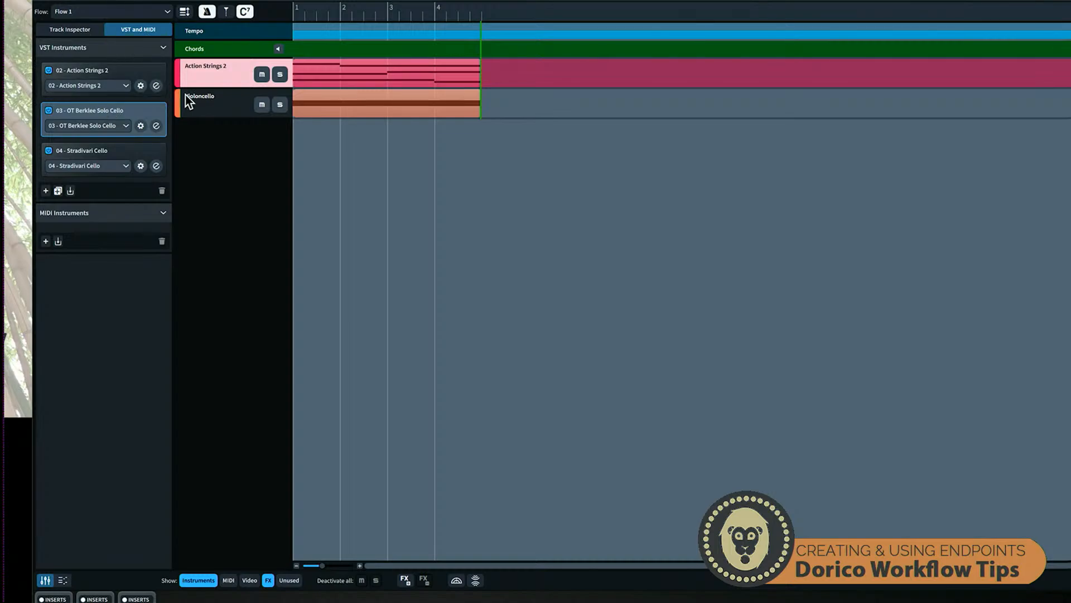
left_click(197, 103)
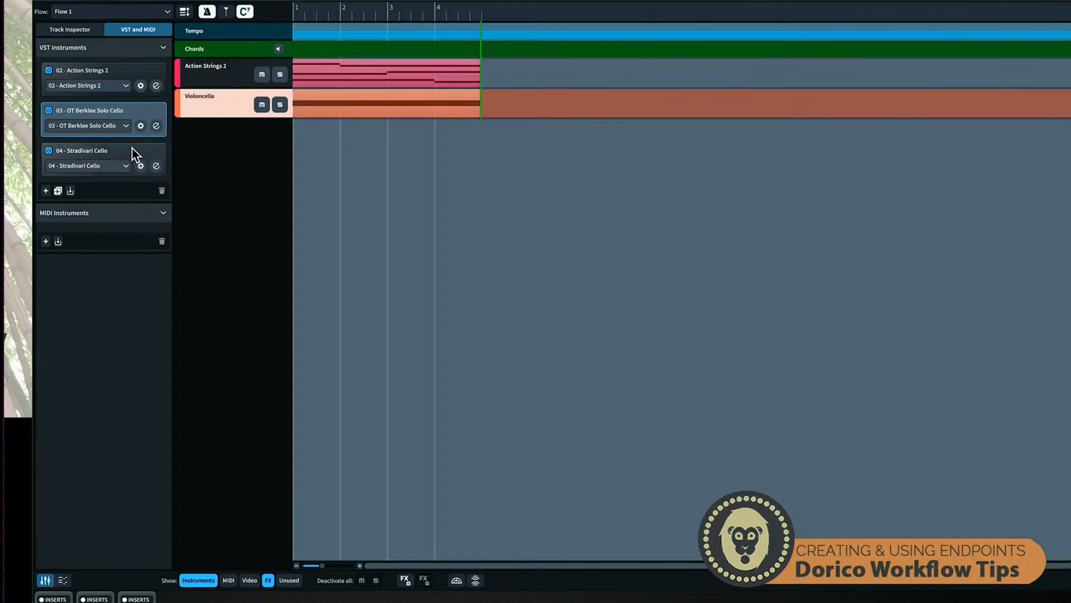
left_click(115, 152)
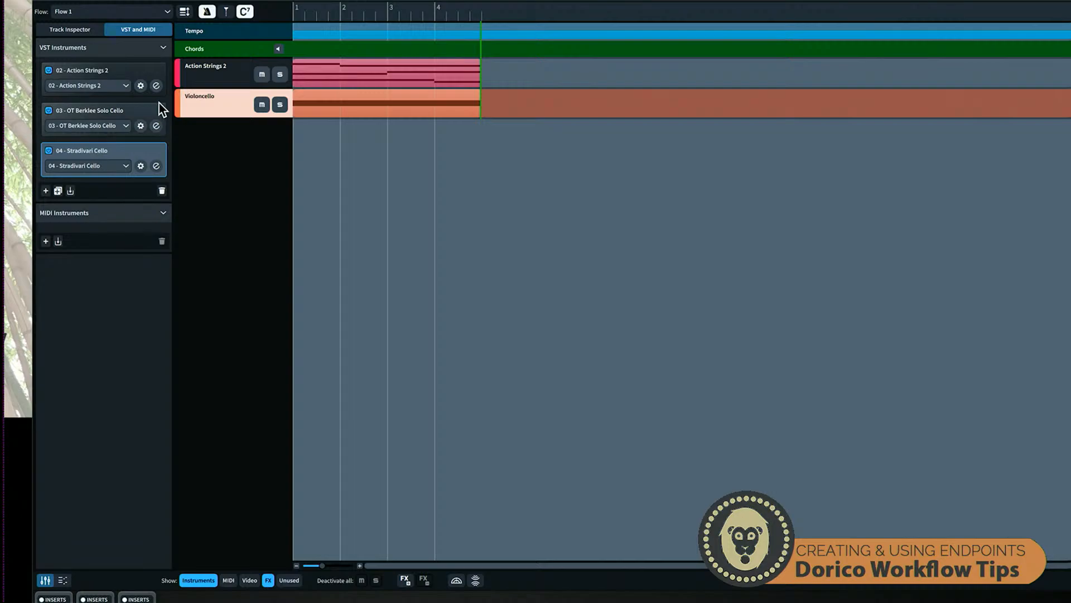
left_click(80, 29)
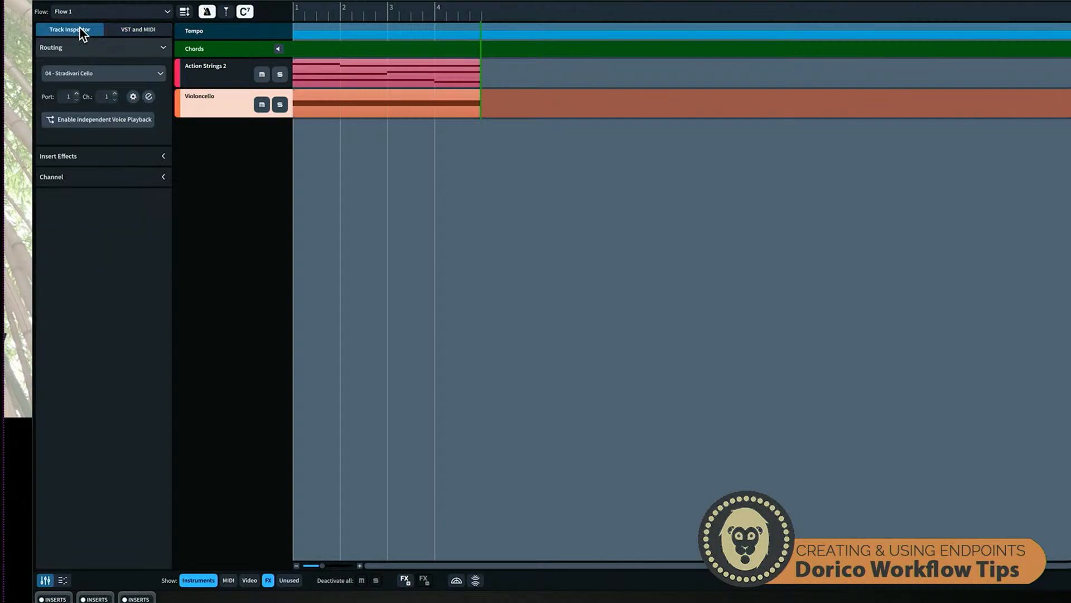
left_click(100, 76)
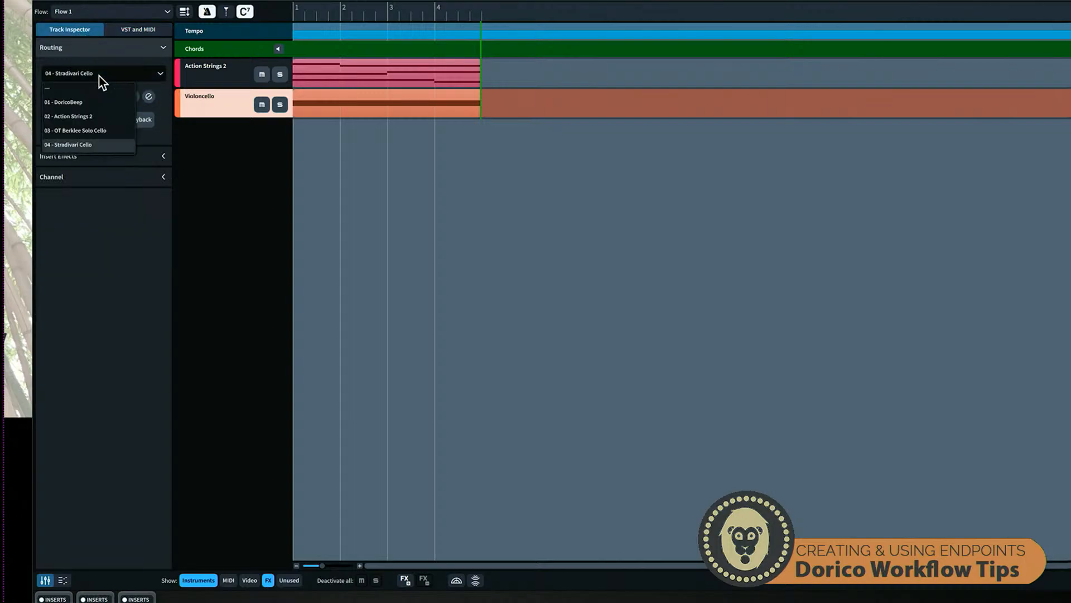
left_click(100, 76)
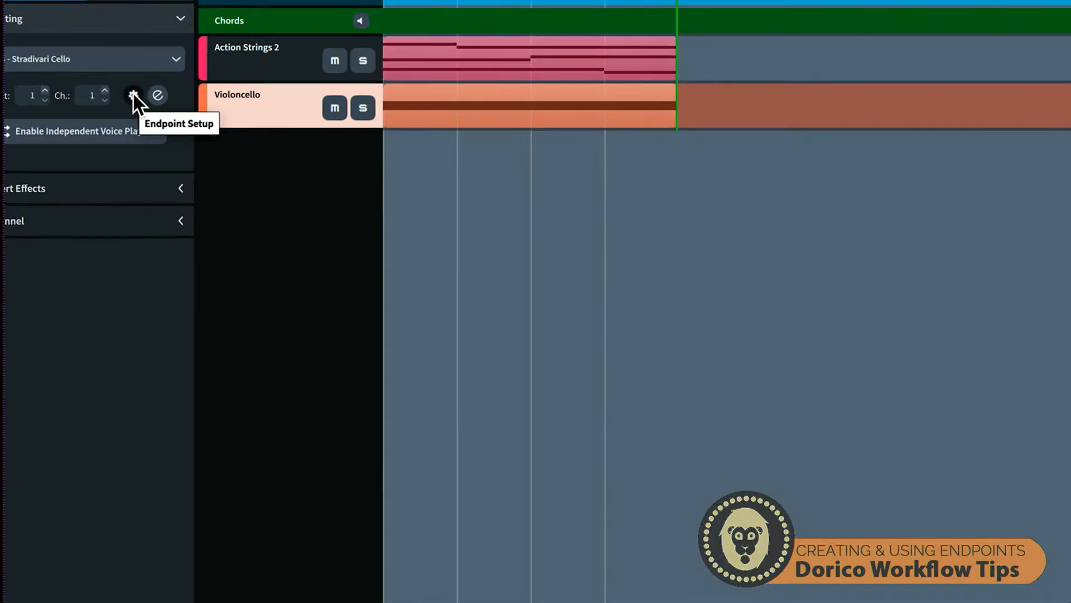
Open the Violoncello track's endpoint setup and browse the expression maps available for channel 1, keeping Stradivari Cello
left_click(132, 94)
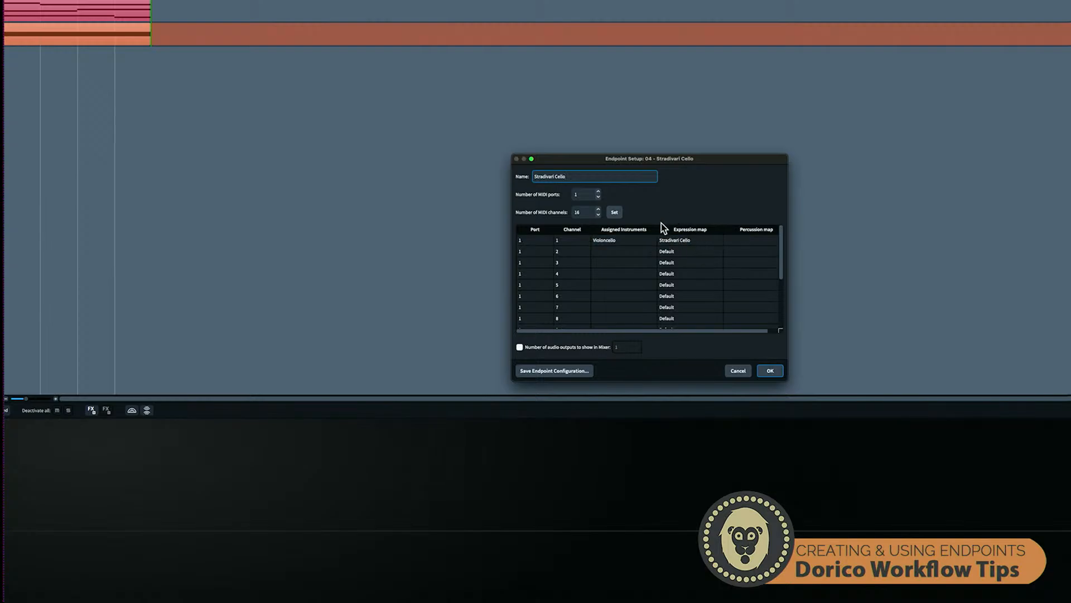
left_click(692, 244)
left_click(695, 241)
left_click(695, 245)
left_click(718, 240)
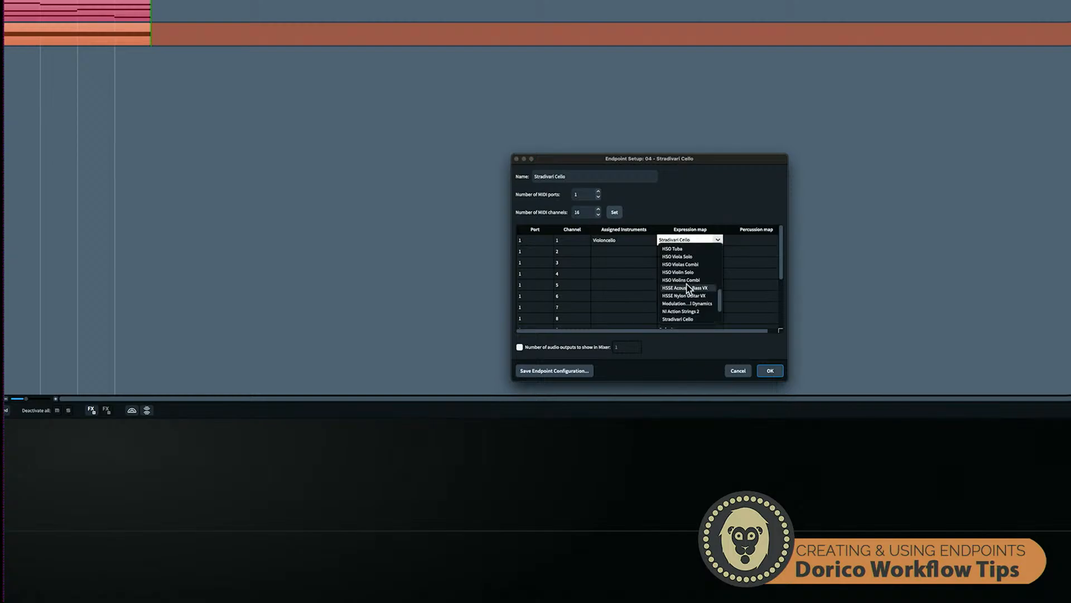
scroll(687, 288, "up", 6)
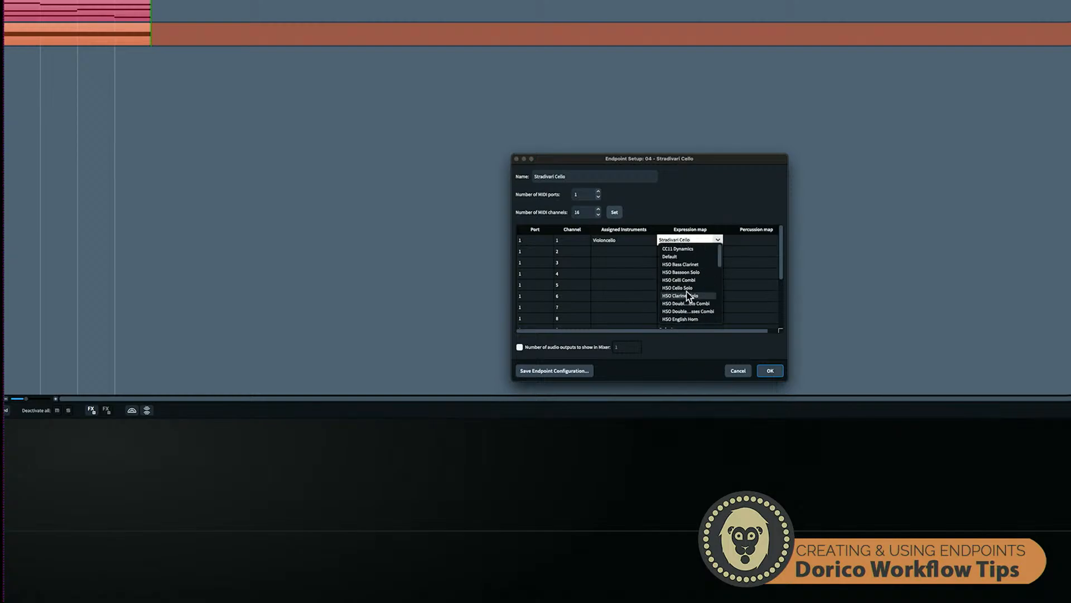
left_click(709, 202)
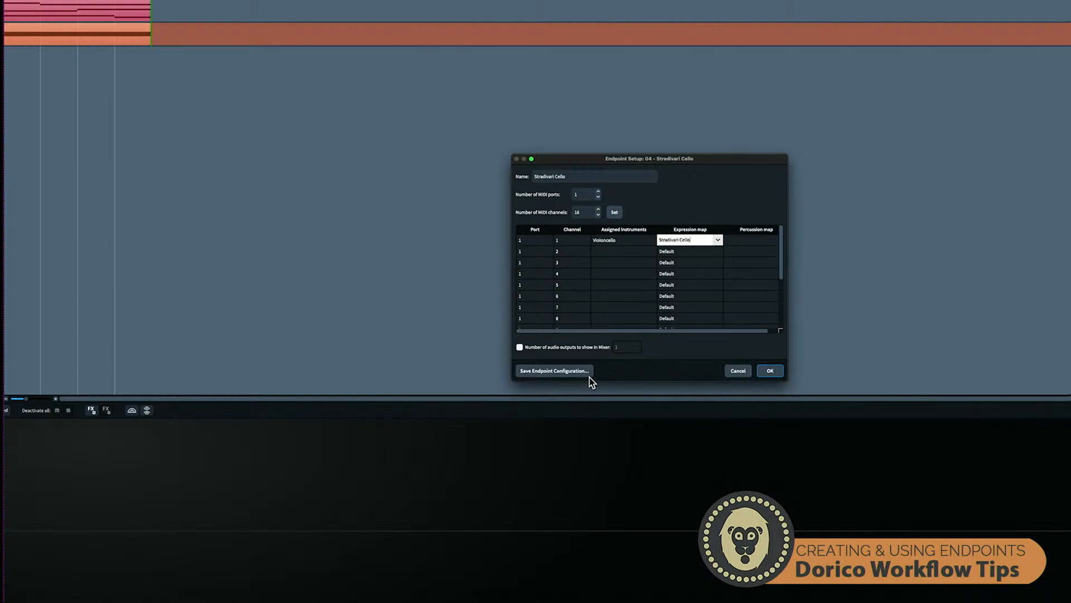
Save the endpoint configuration as Stradivari Cello, overwriting the existing file, and accept the endpoint setup
left_click(548, 373)
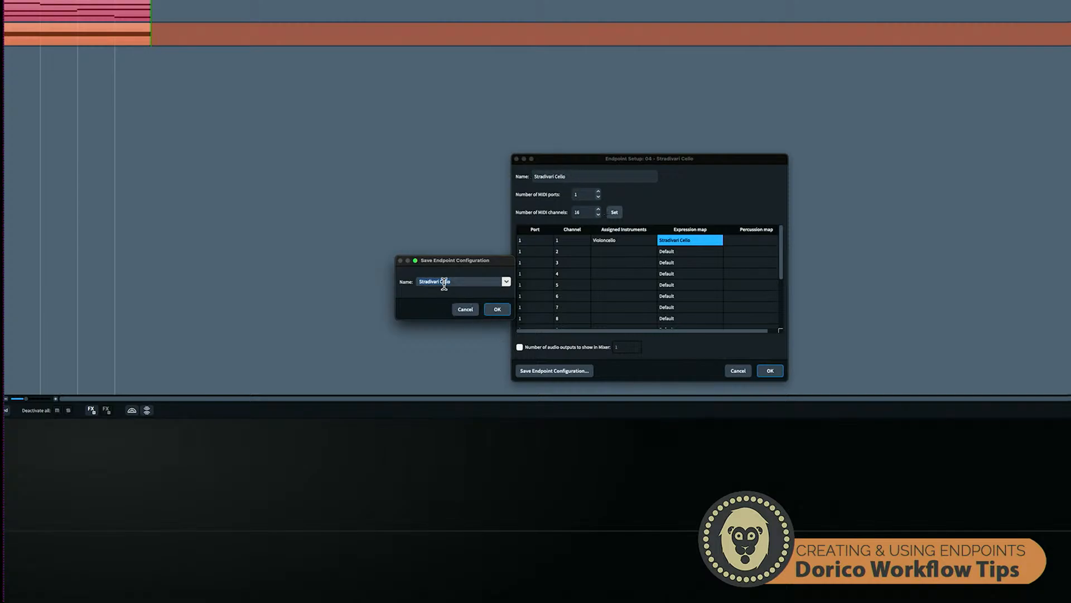
left_click(498, 310)
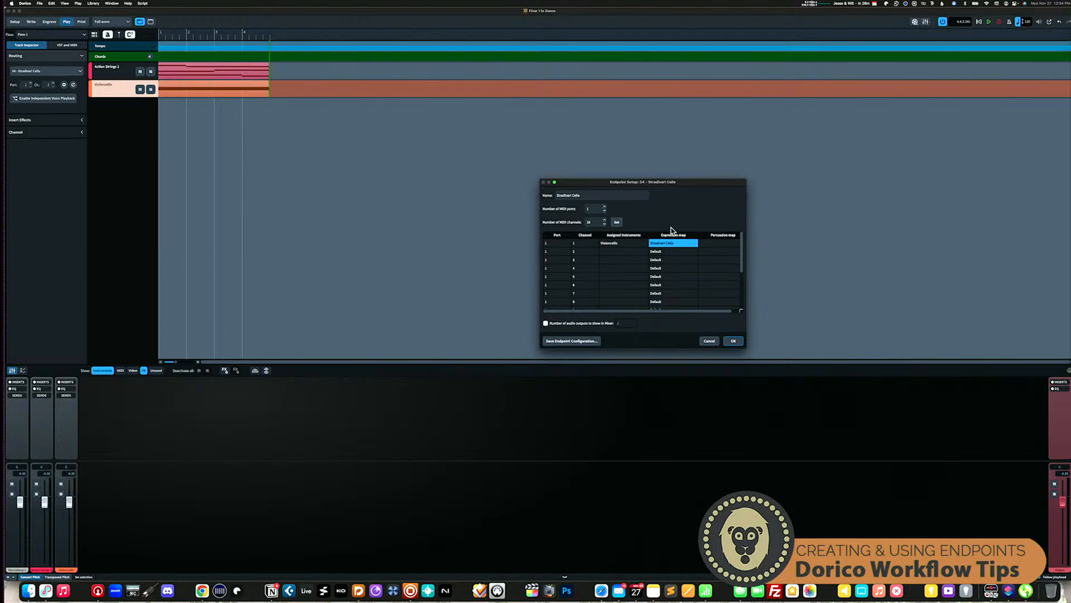
left_click(582, 342)
left_click(531, 296)
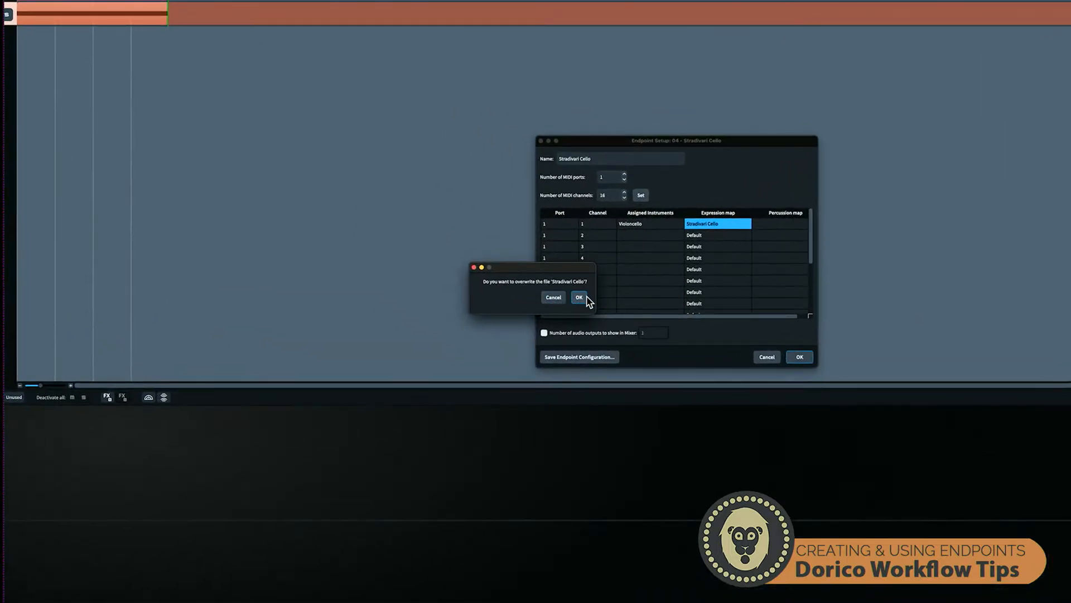
left_click(586, 299)
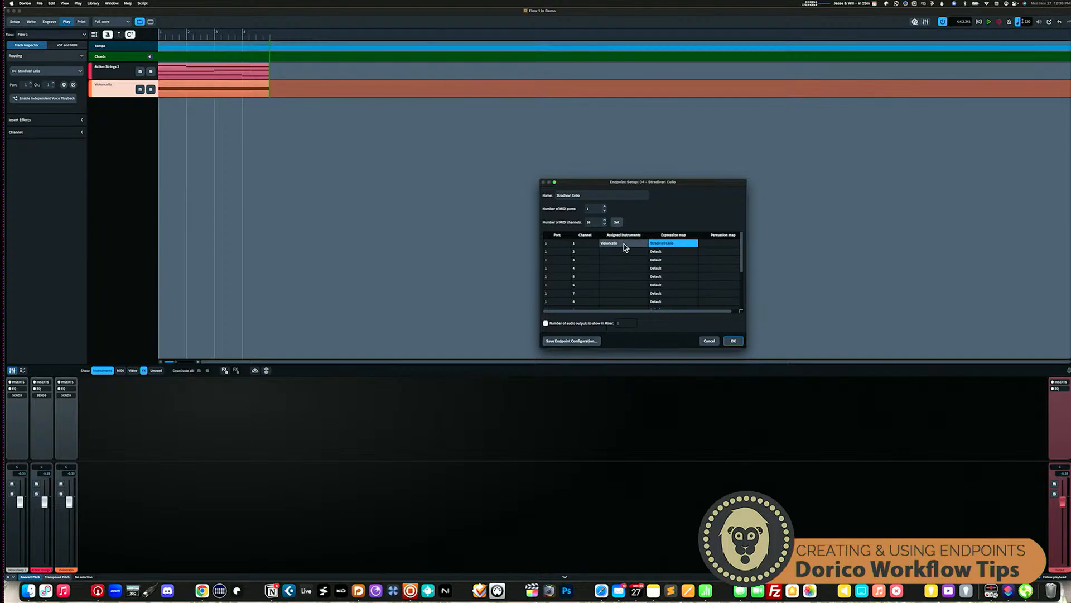
left_click(732, 341)
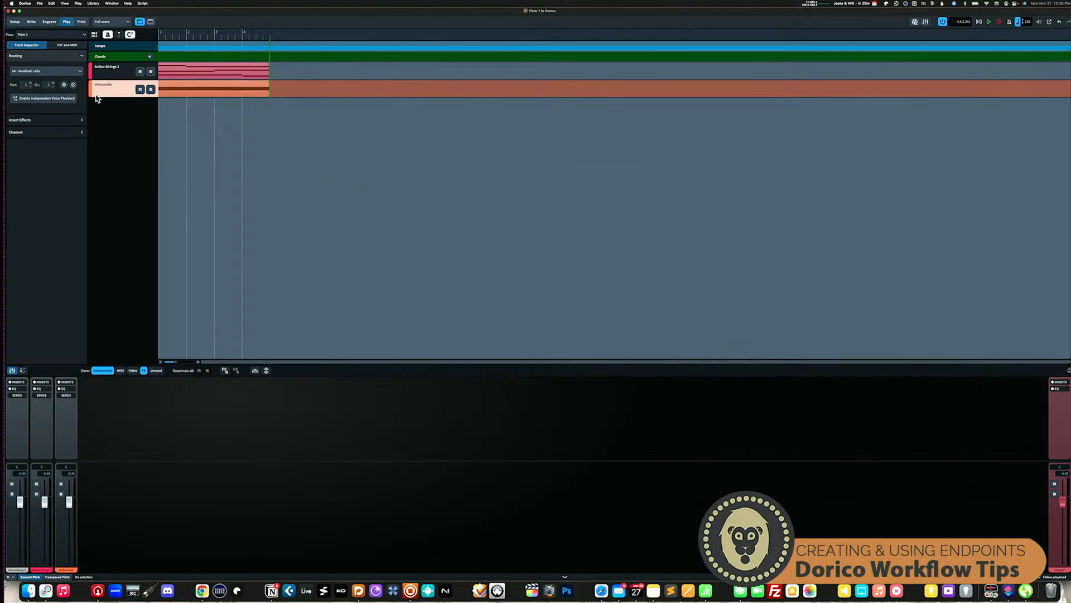
Show the Kontakt window of the Stradivari Cello VST instrument and move it over the track area
left_click(63, 45)
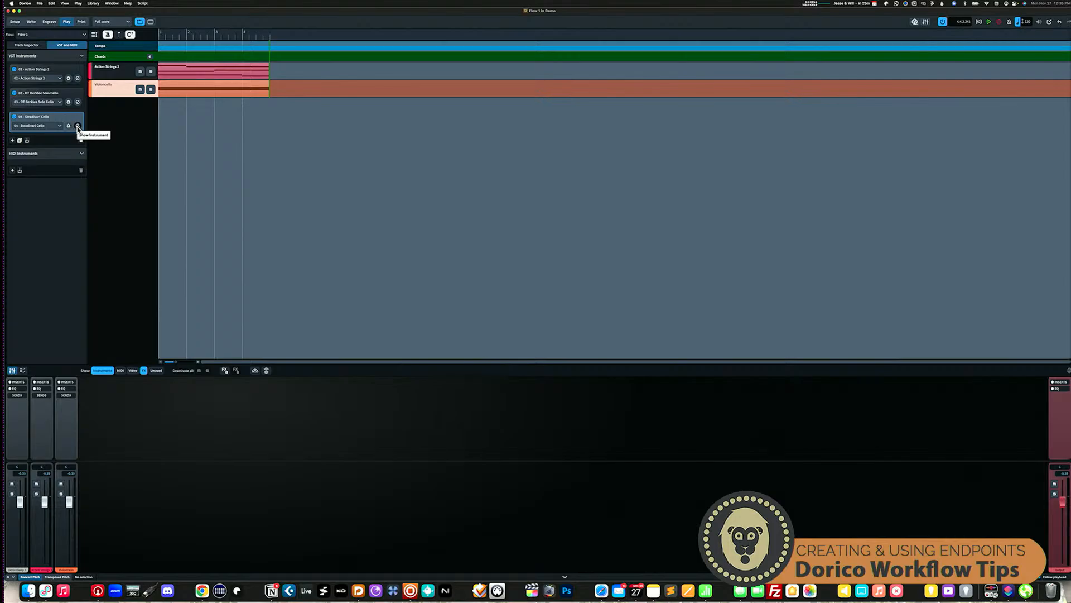
left_click(78, 127)
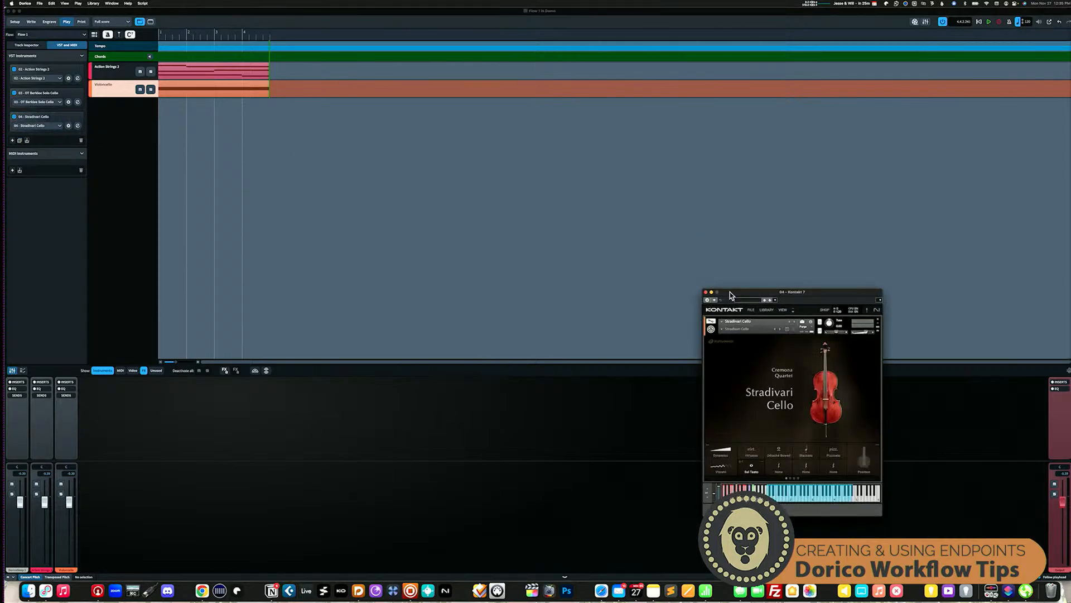
left_click_drag(730, 293, 496, 144)
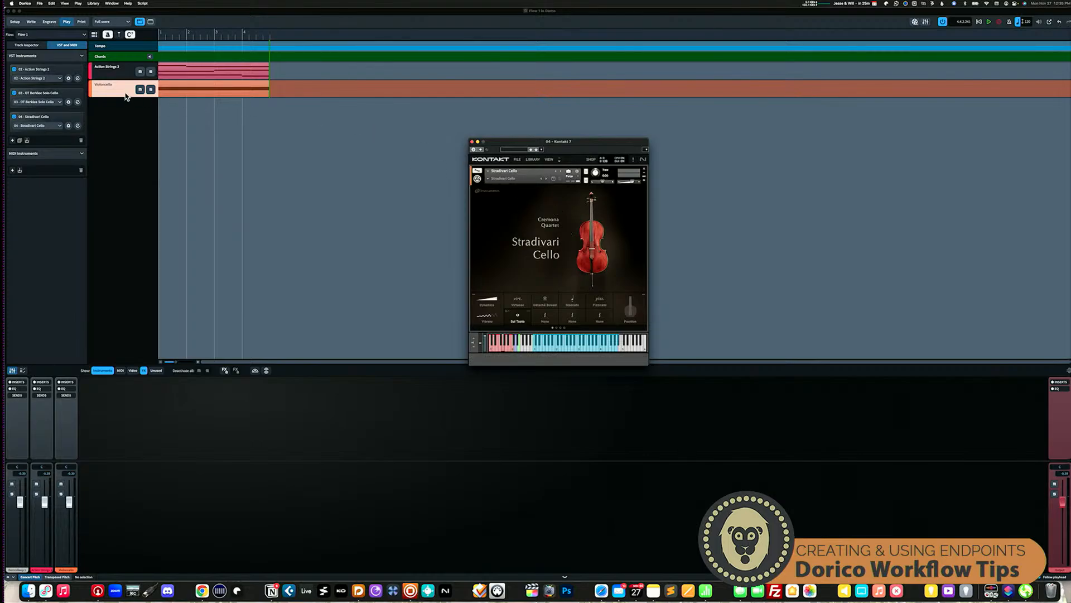
Open the endpoint setup of the Stradivari Cello VST instrument and check its assigned instrument and expression map
left_click(73, 127)
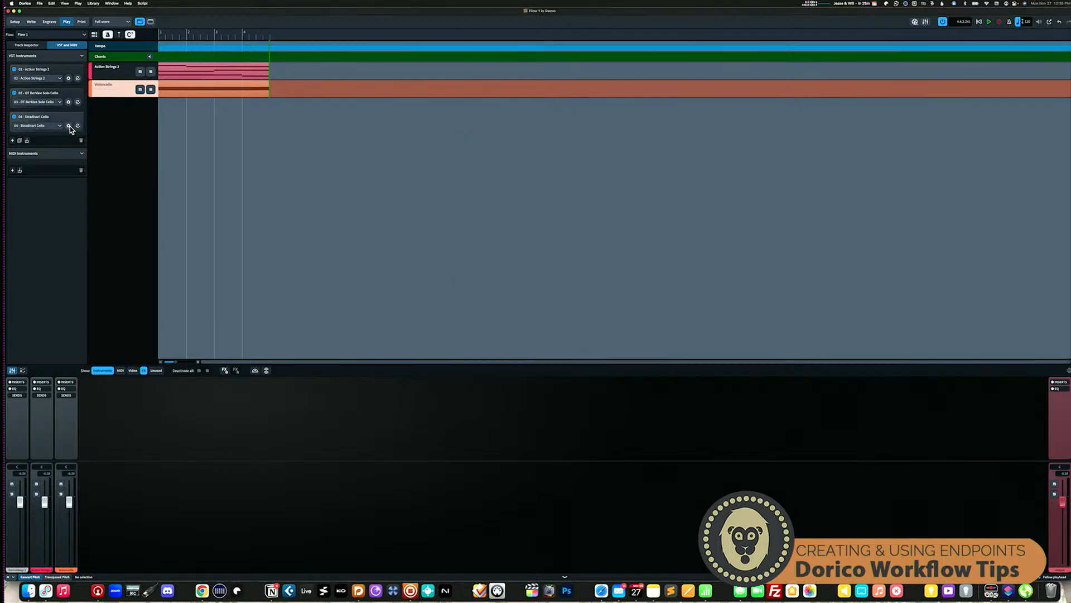
left_click(69, 126)
left_click(658, 246)
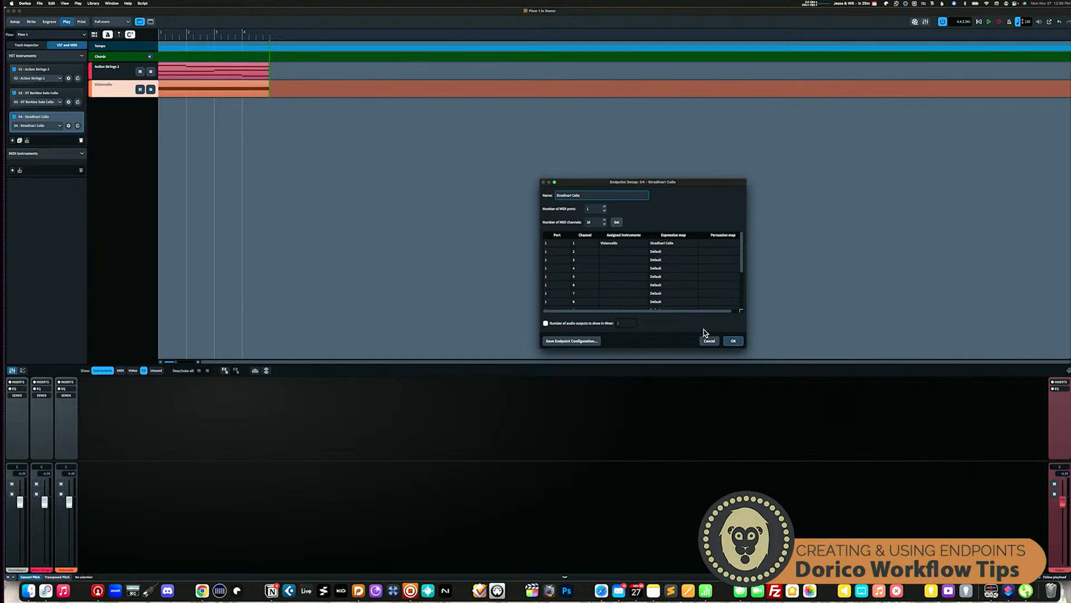
Close the endpoint setup, then open the VST instruments' prompt for saving an endpoint configuration and dismiss it without saving
left_click(707, 341)
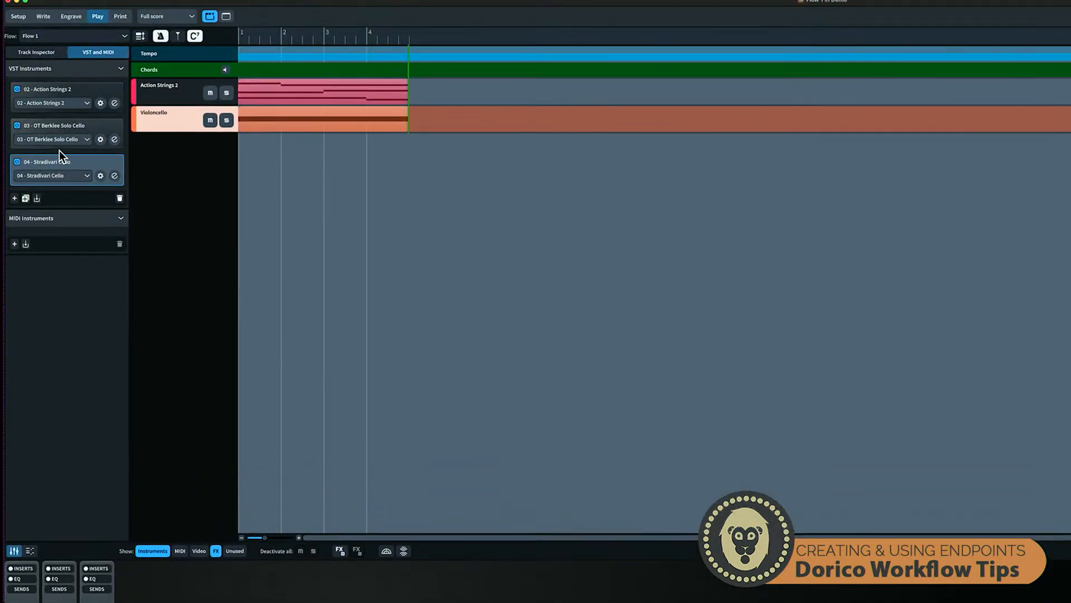
left_click(36, 199)
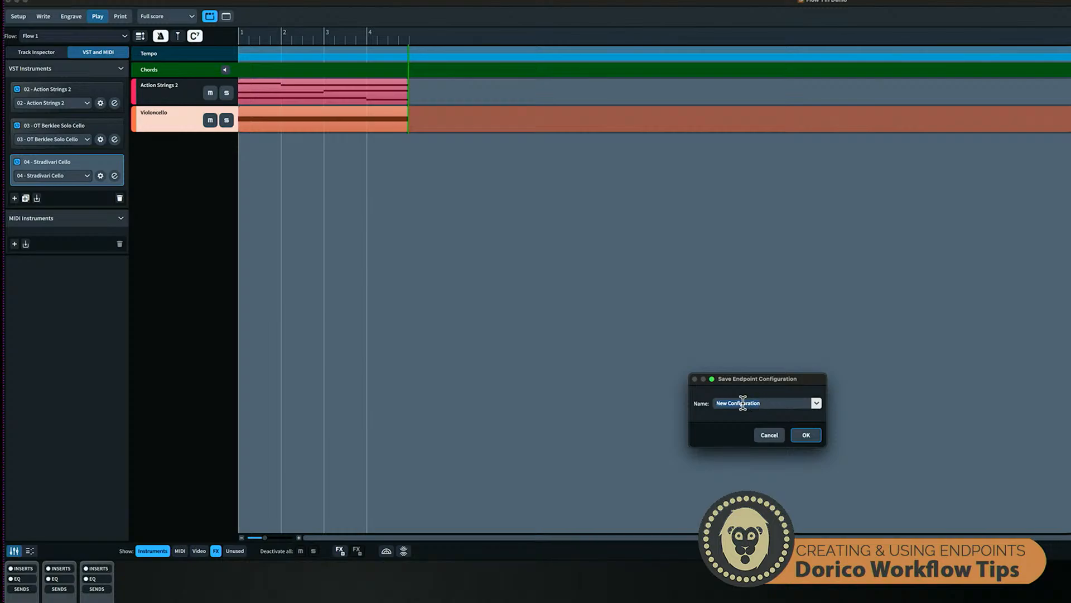
left_click(770, 435)
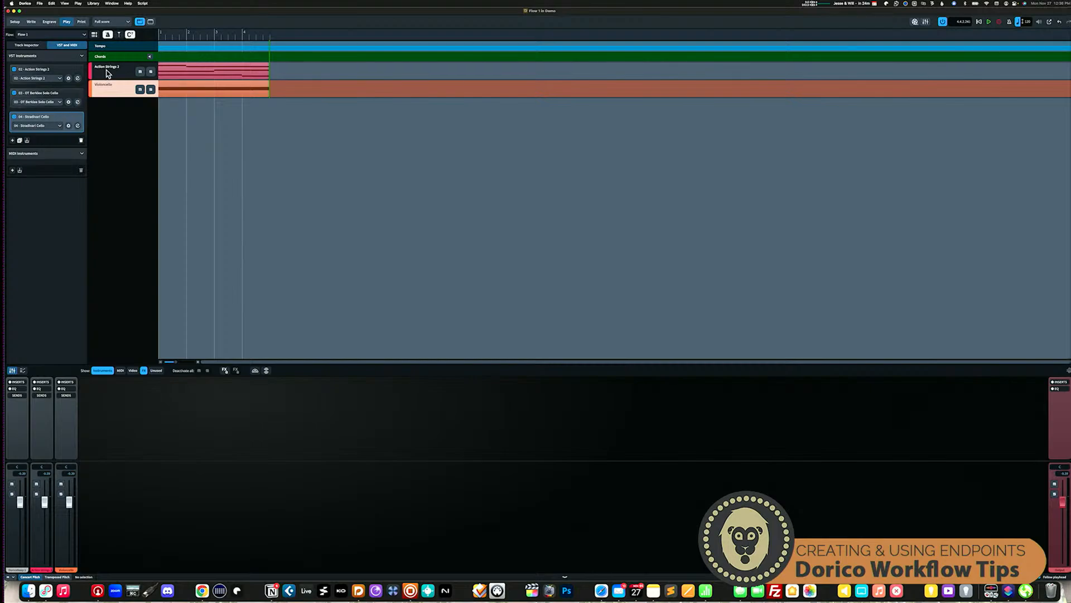
Check the assigned instrument and expression map in the Action Strings 2 VST instrument's endpoint setup, then close it without changes
left_click(54, 72)
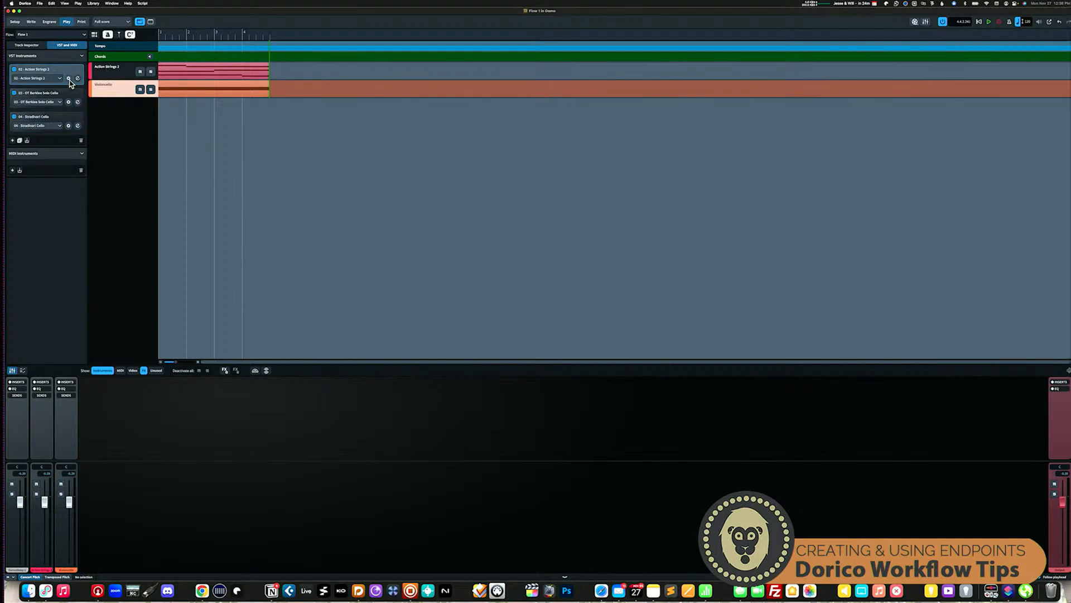
left_click(69, 78)
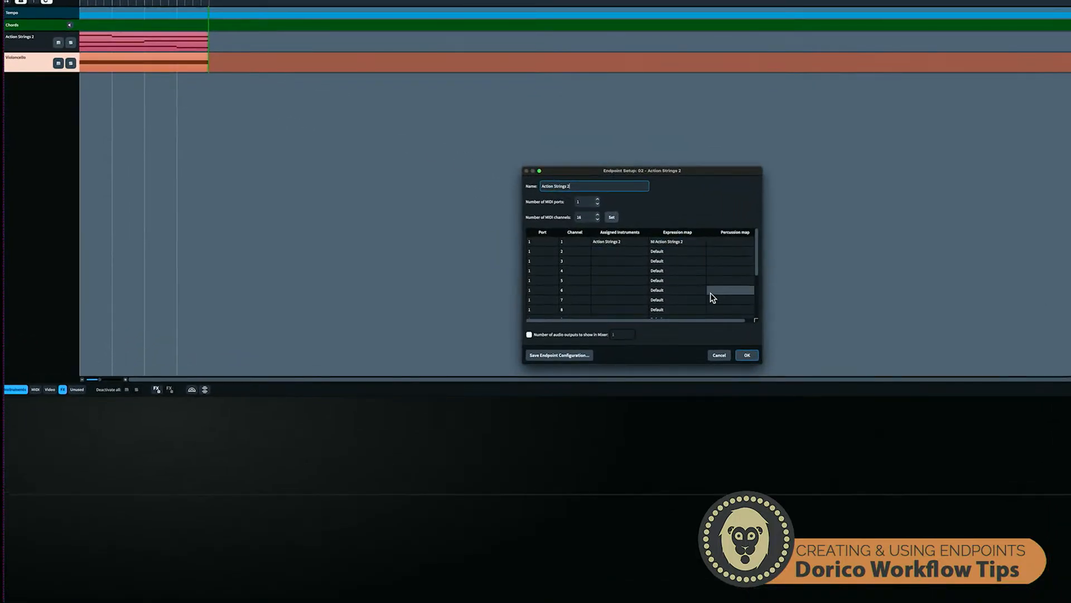
left_click(722, 353)
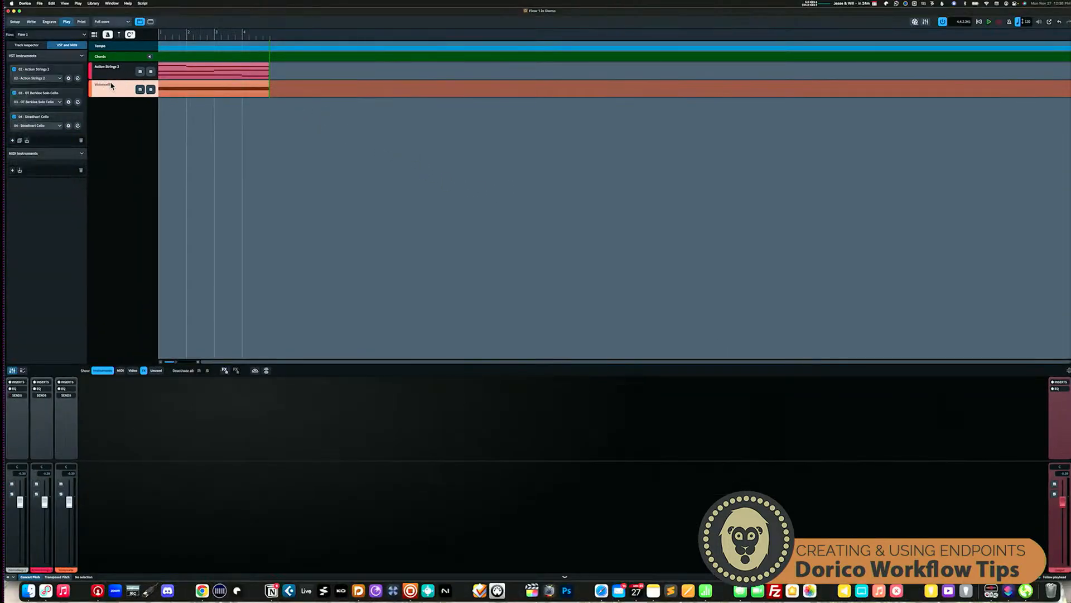
Select the Action Strings 2 track, save its VST instrument's endpoint configuration as Action Strings 2, and close the endpoint setup
left_click(113, 68)
left_click(113, 87)
left_click(114, 75)
left_click(69, 78)
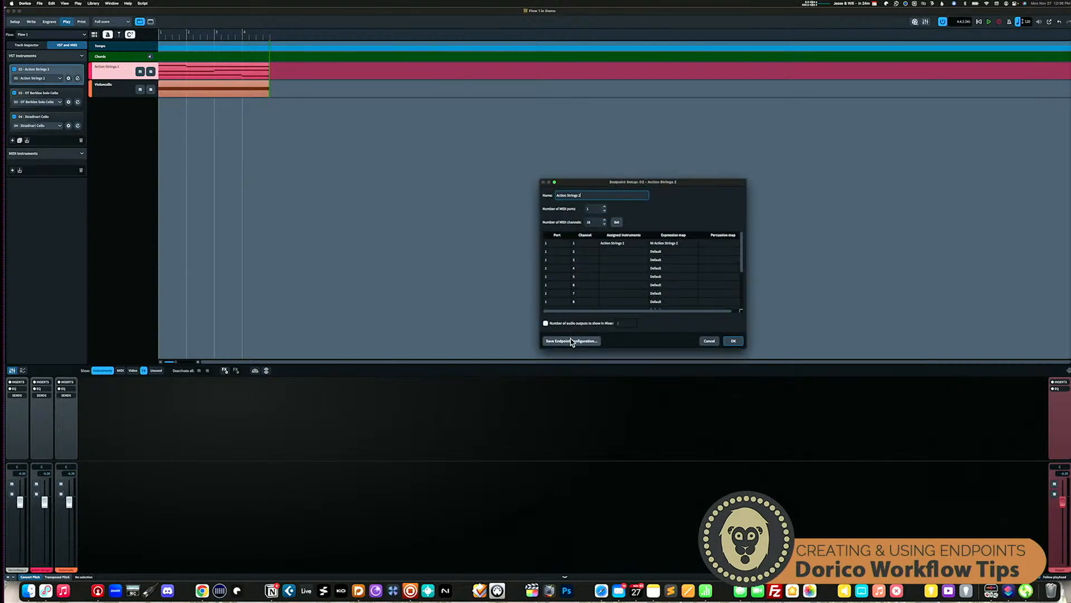
left_click(575, 340)
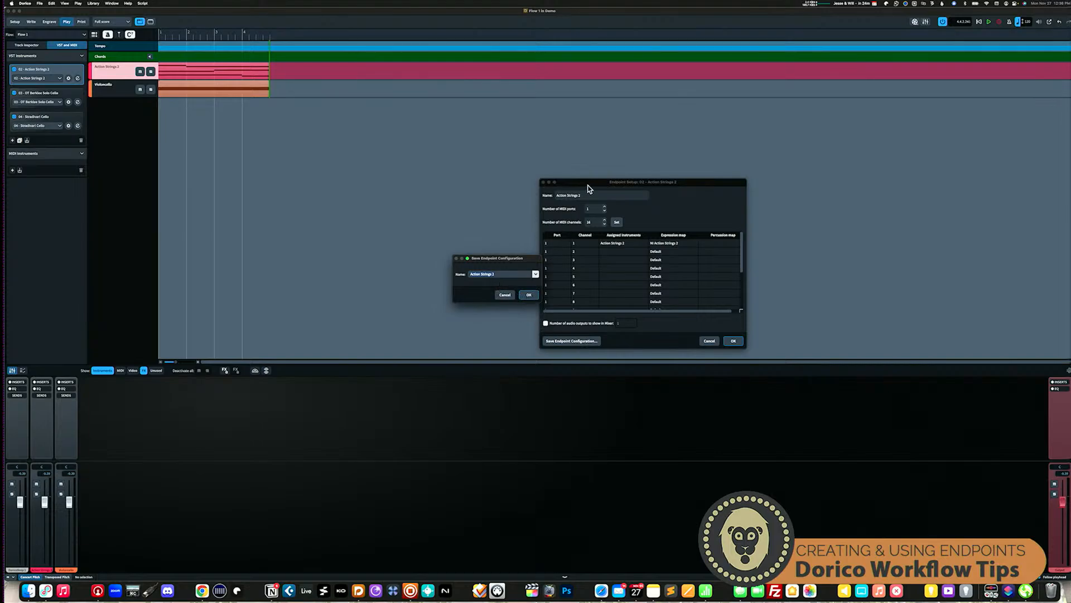
left_click(529, 294)
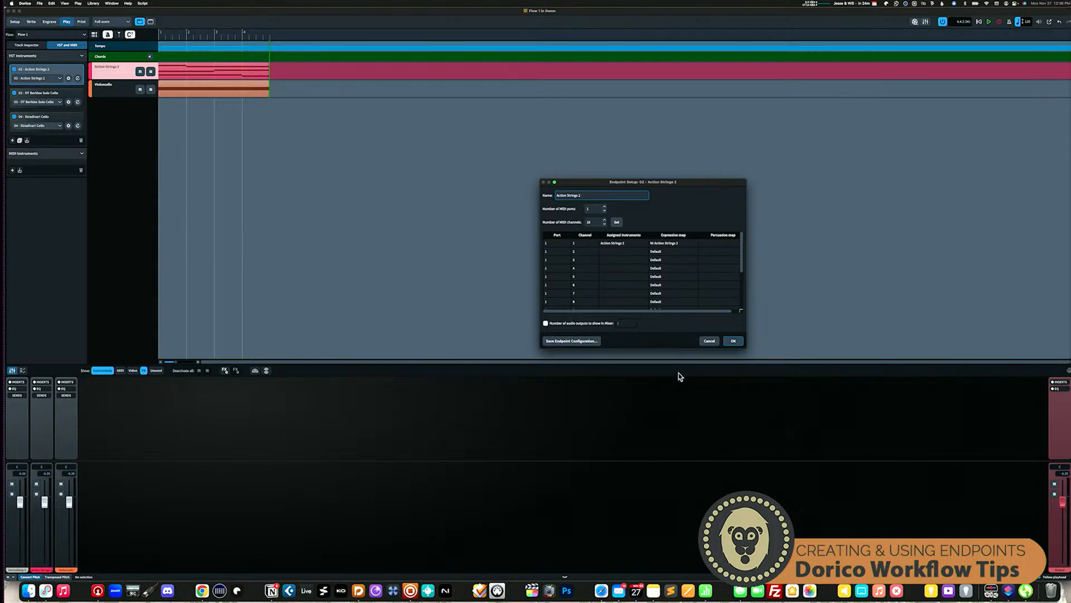
left_click(709, 341)
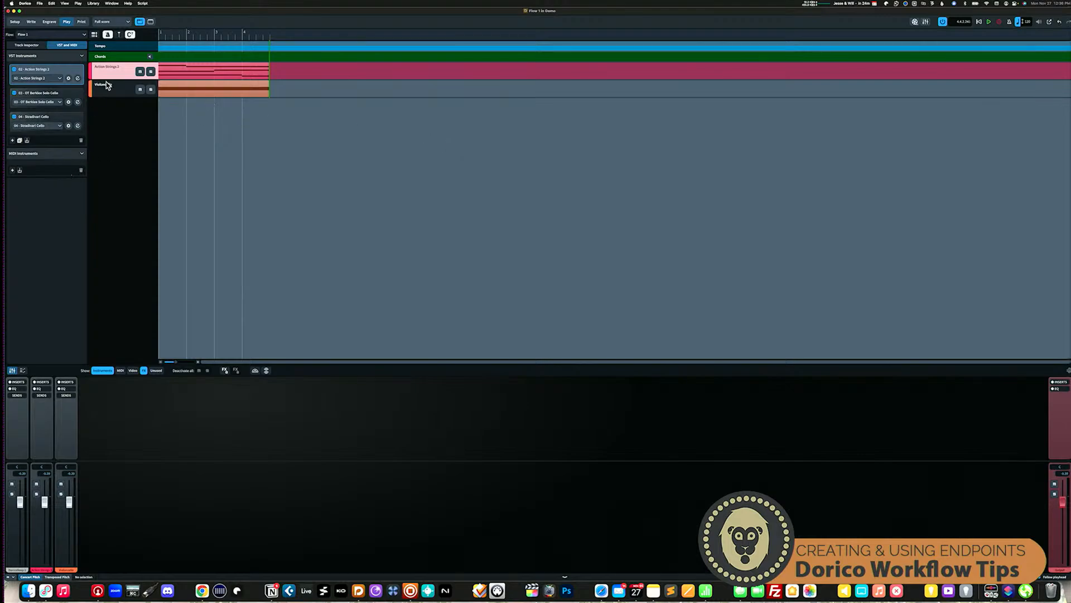
Open the Hybrid Trailer playback template for editing and bring its list of endpoint configurations into clear view
left_click(80, 5)
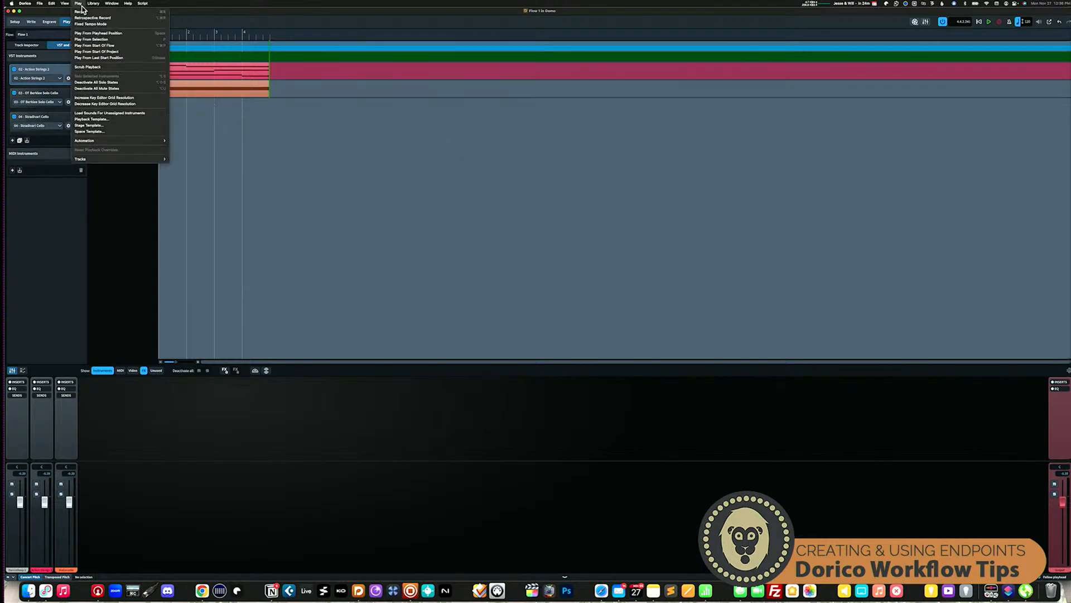
left_click(88, 119)
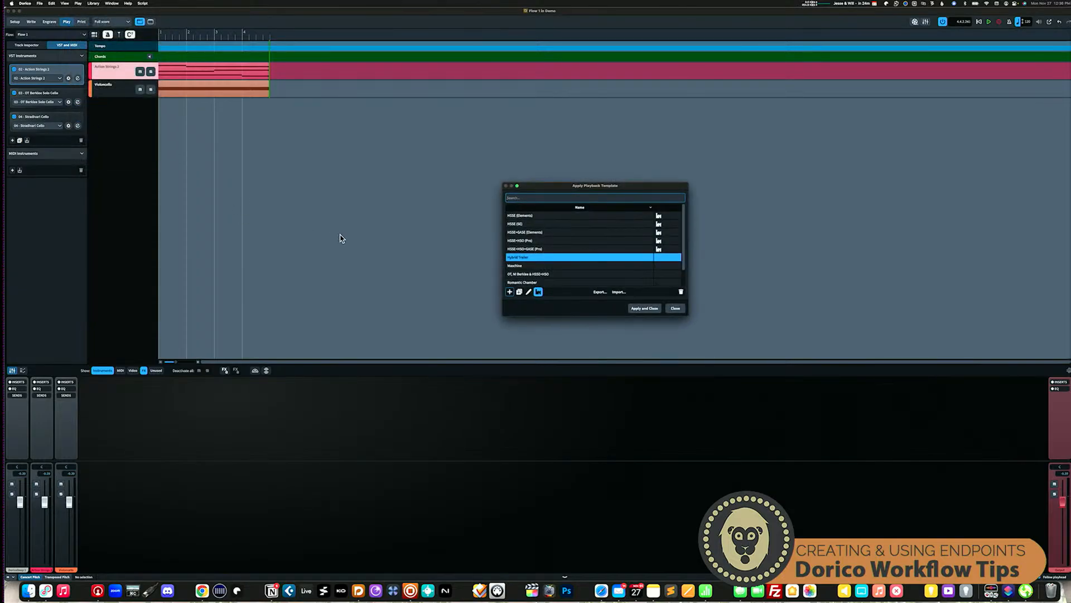
left_click(528, 293)
mouse_move(700, 333)
left_mouse_down()
mouse_move(725, 294)
mouse_move(745, 147)
left_mouse_up()
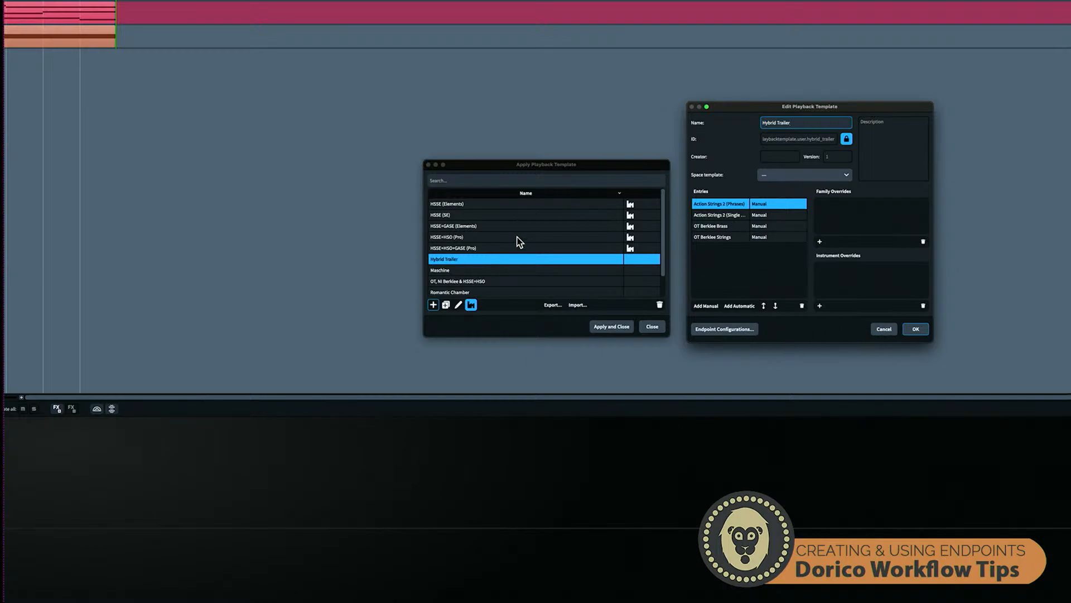
left_click(726, 330)
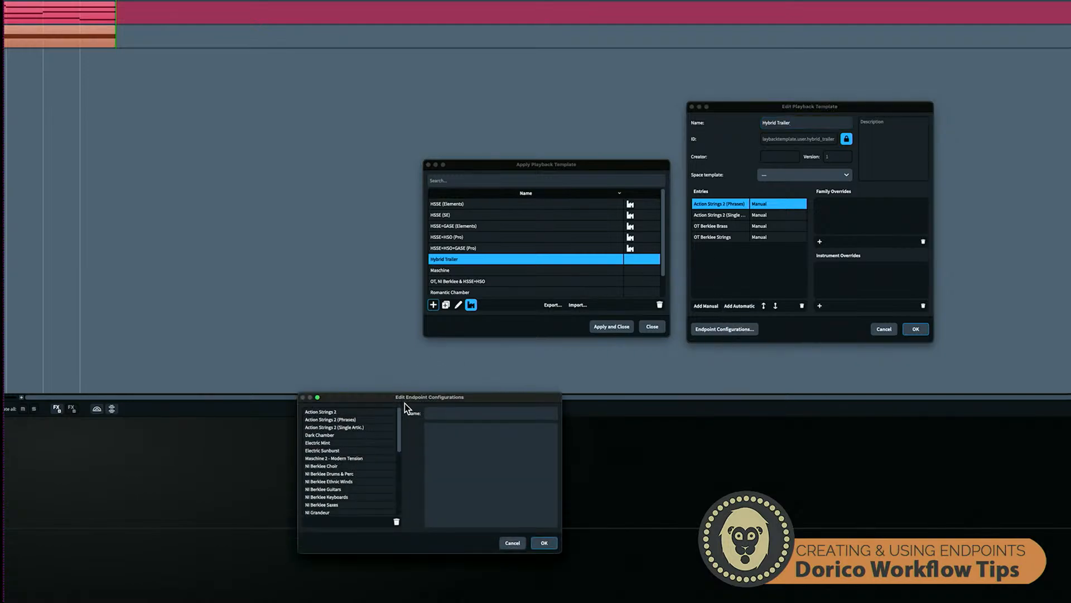
left_click_drag(409, 400, 461, 138)
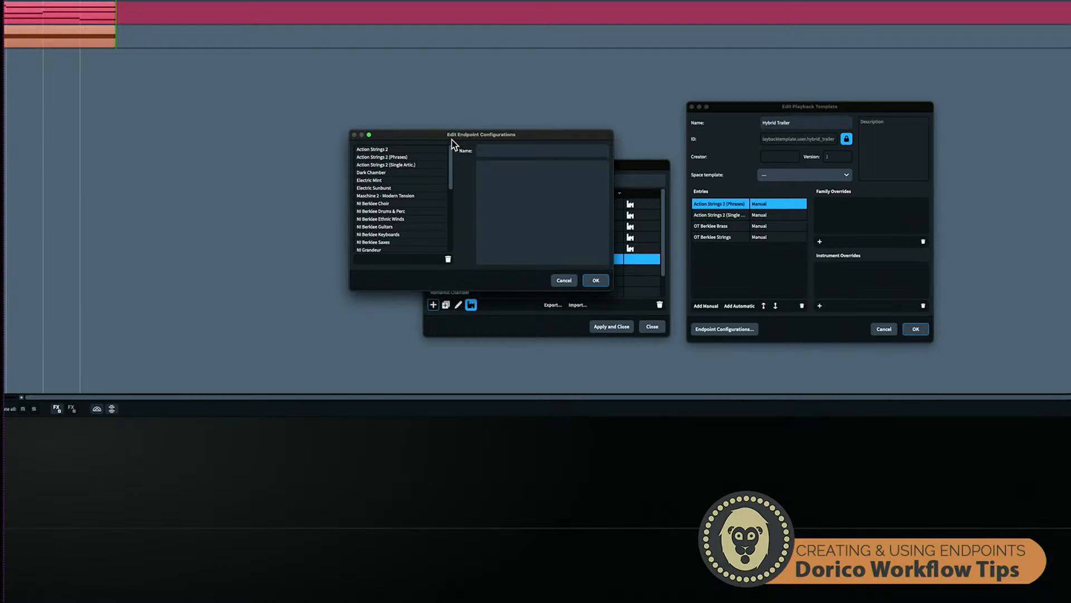
Inspect the saved Action Strings 2, Phrases, Single Artic. and Stradivari Cello endpoint configurations, then close the list without changes
left_click(385, 150)
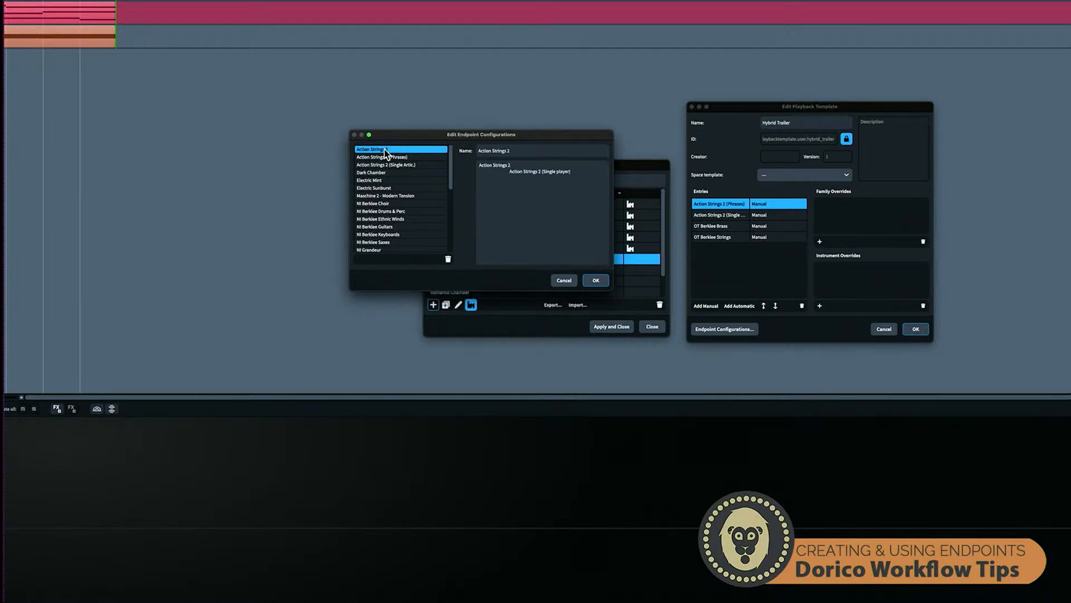
left_click(430, 158)
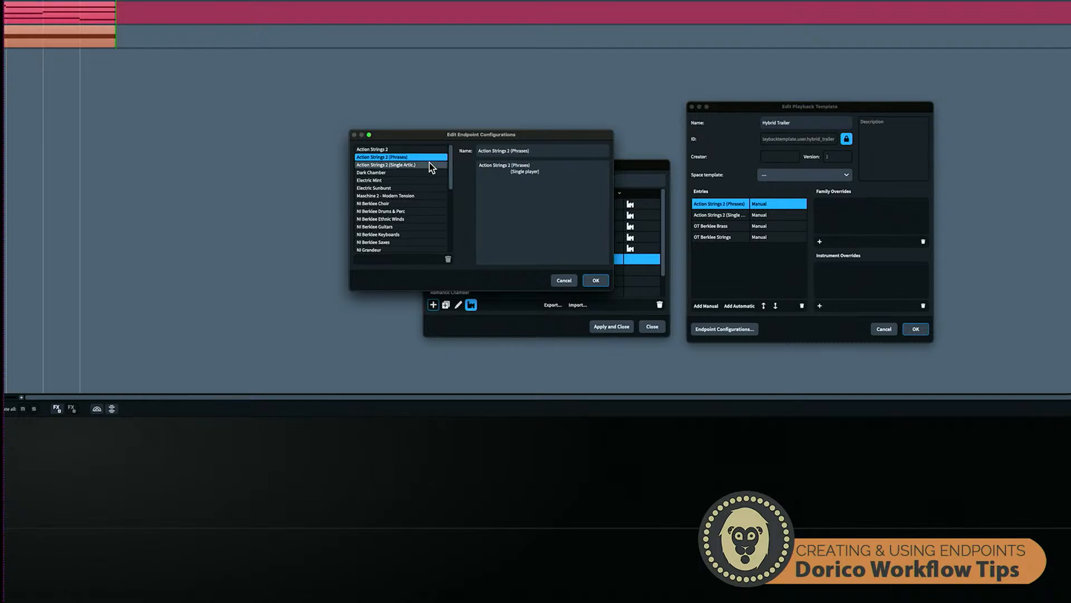
left_click(430, 164)
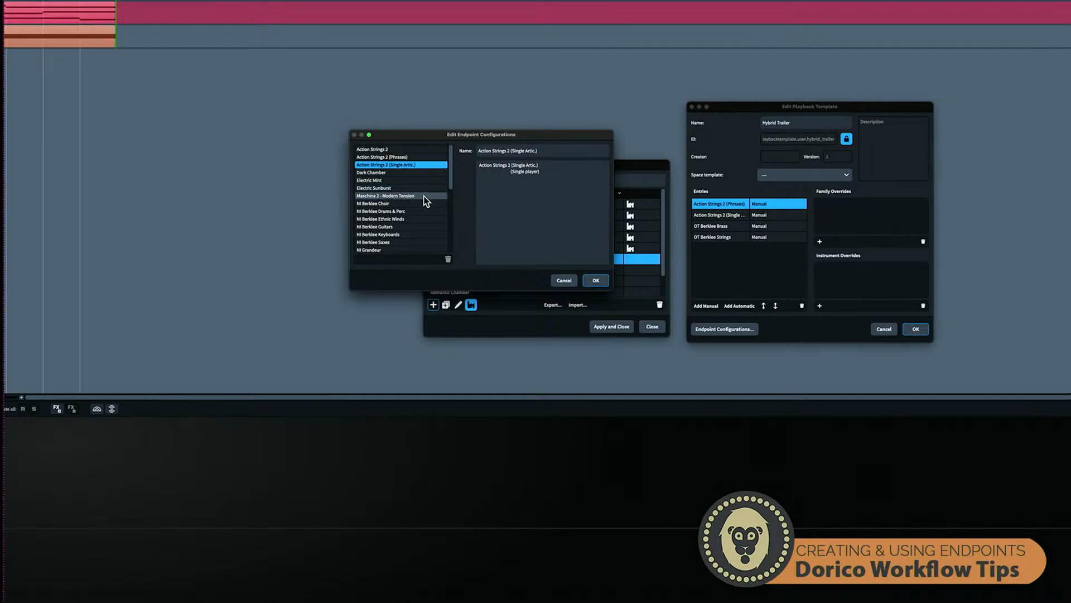
left_click_drag(451, 175, 447, 248)
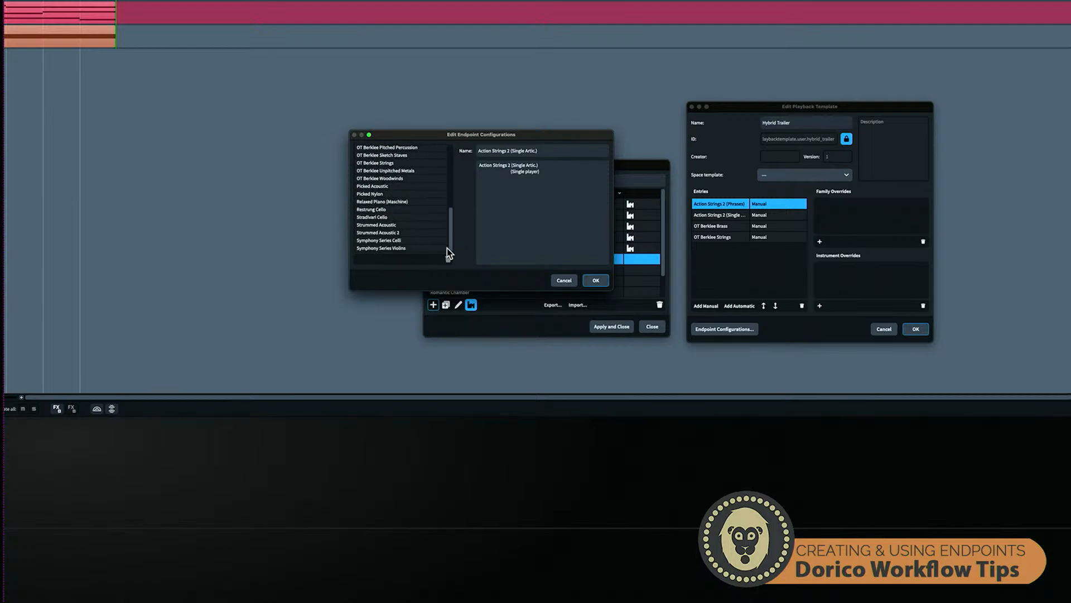
left_click(405, 217)
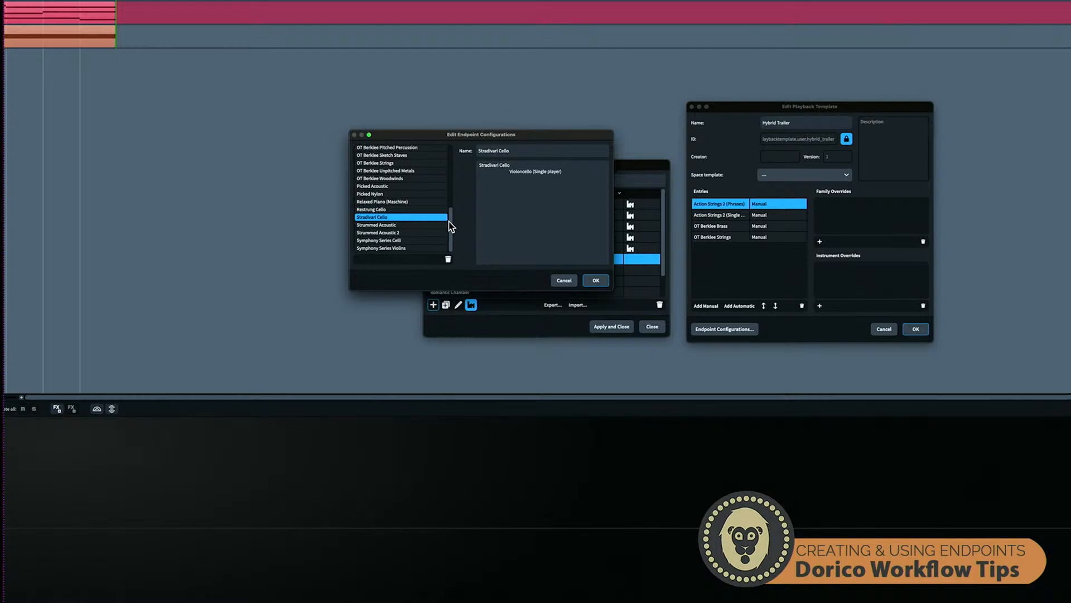
left_click_drag(450, 226, 448, 161)
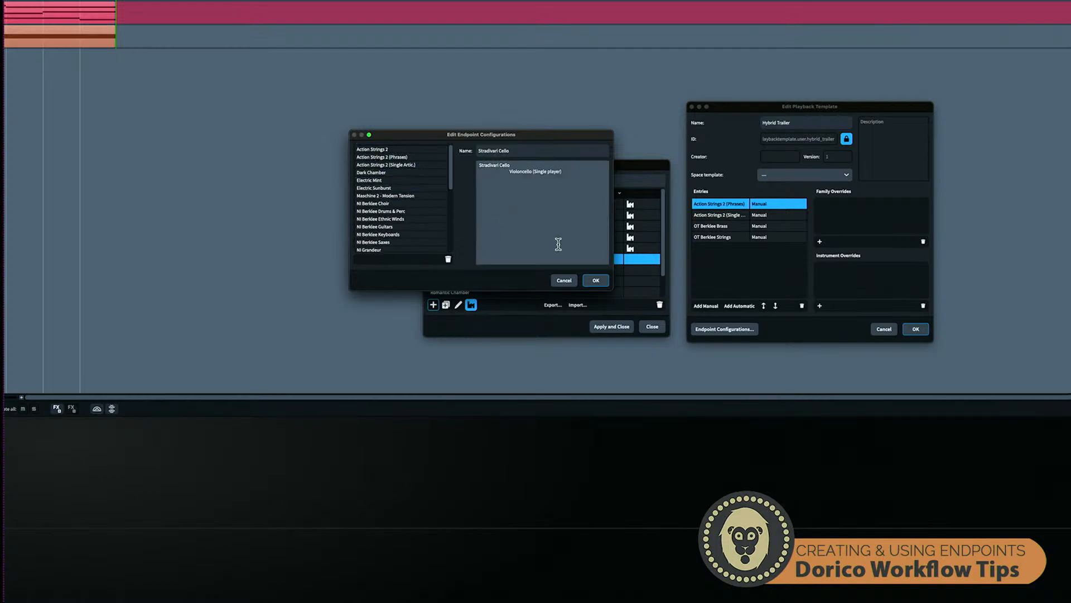
left_click(565, 280)
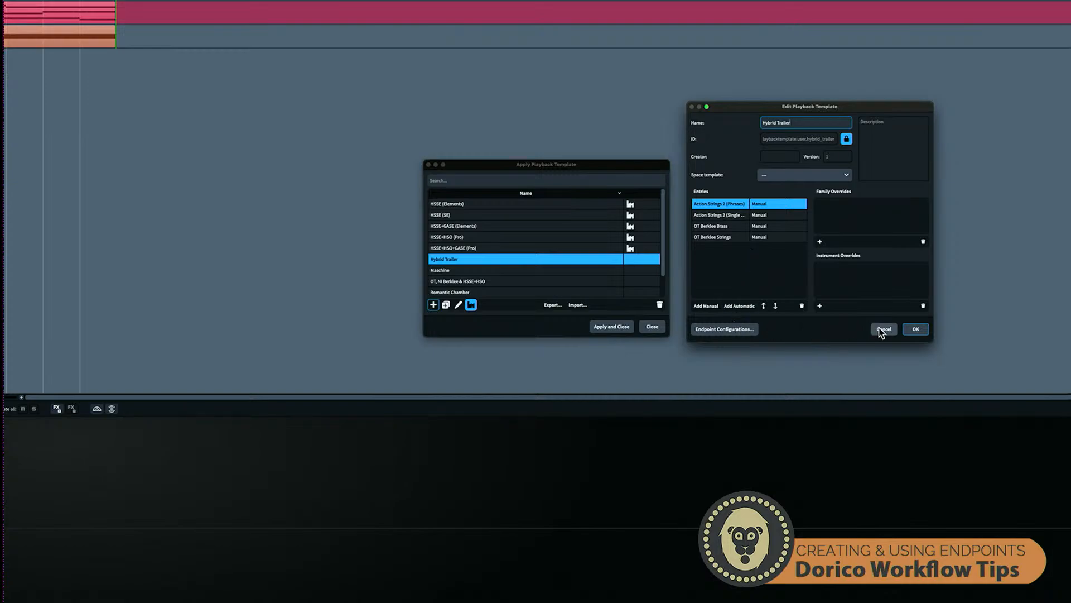
Delete the Action Strings 2 configuration from the saved endpoint configurations and accept the change
left_click(733, 329)
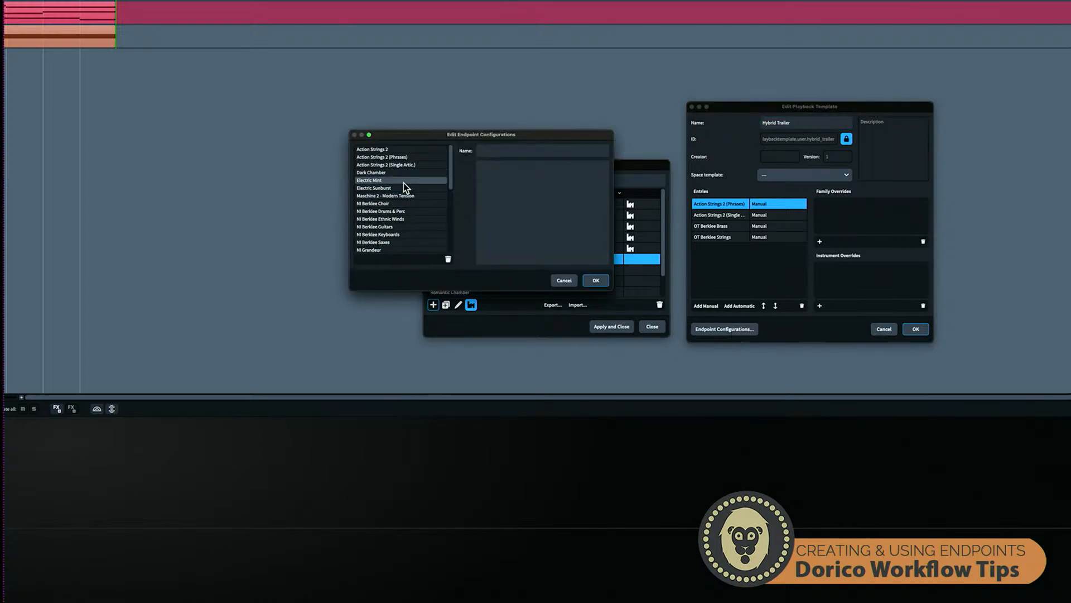
left_click(383, 147)
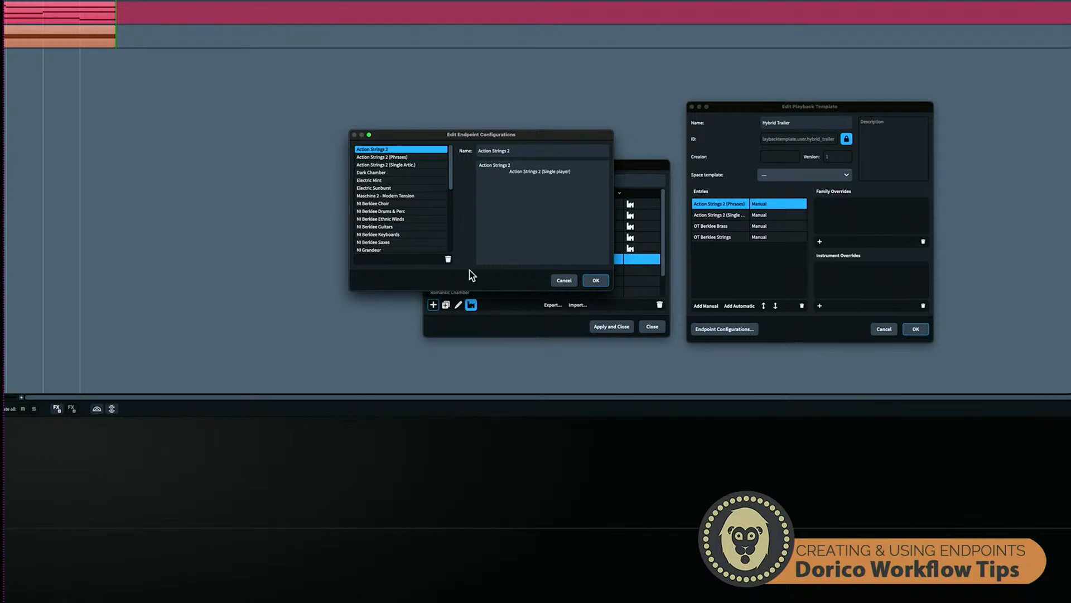
left_click(449, 259)
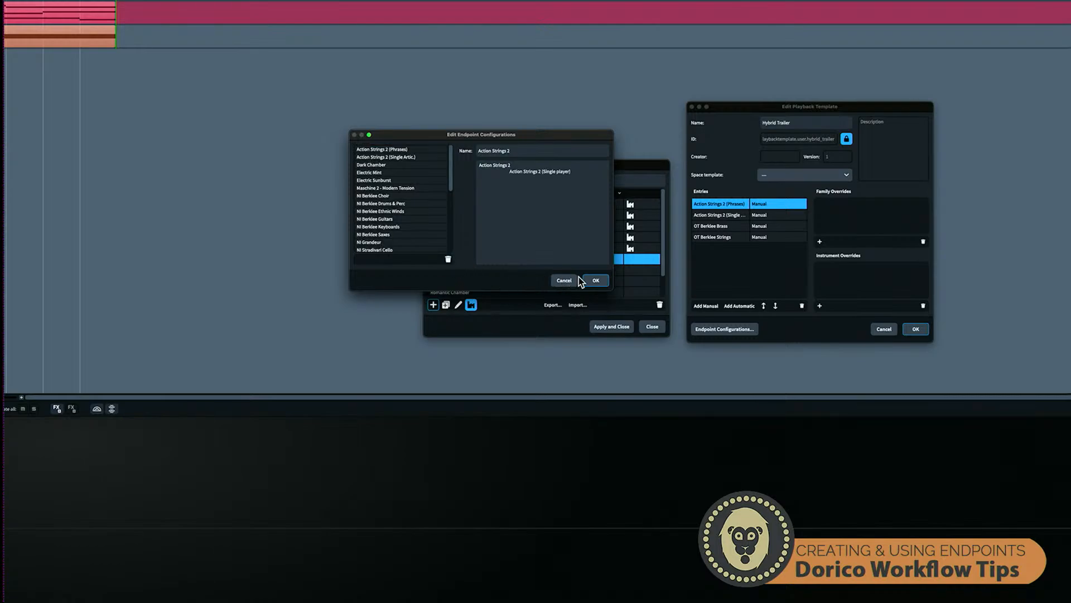
left_click(594, 280)
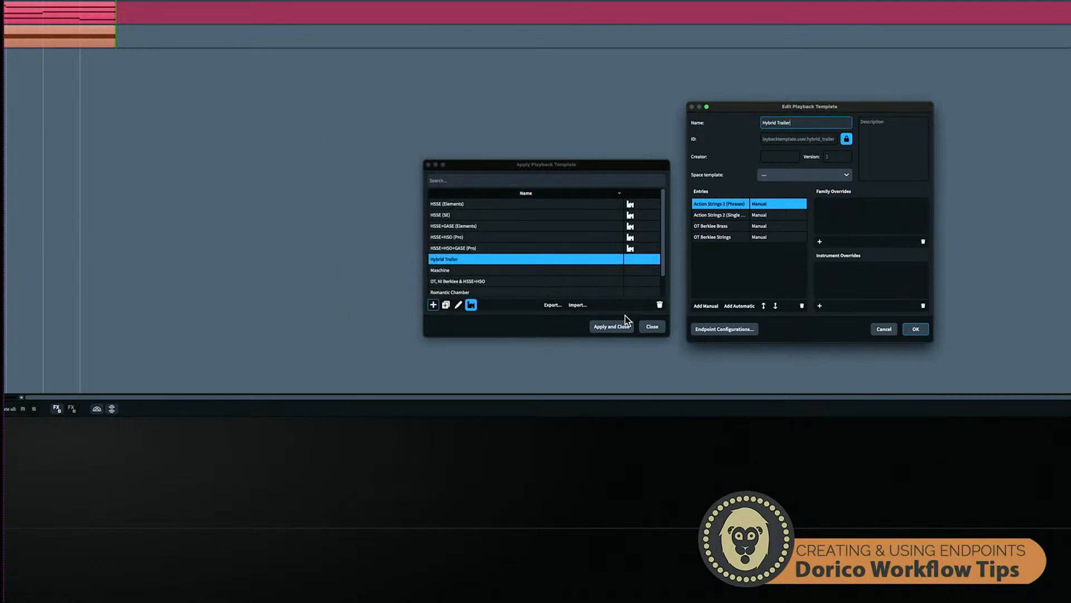
Accept the Hybrid Trailer template, look through the remaining playback templates, and close the list without applying one
left_click(913, 328)
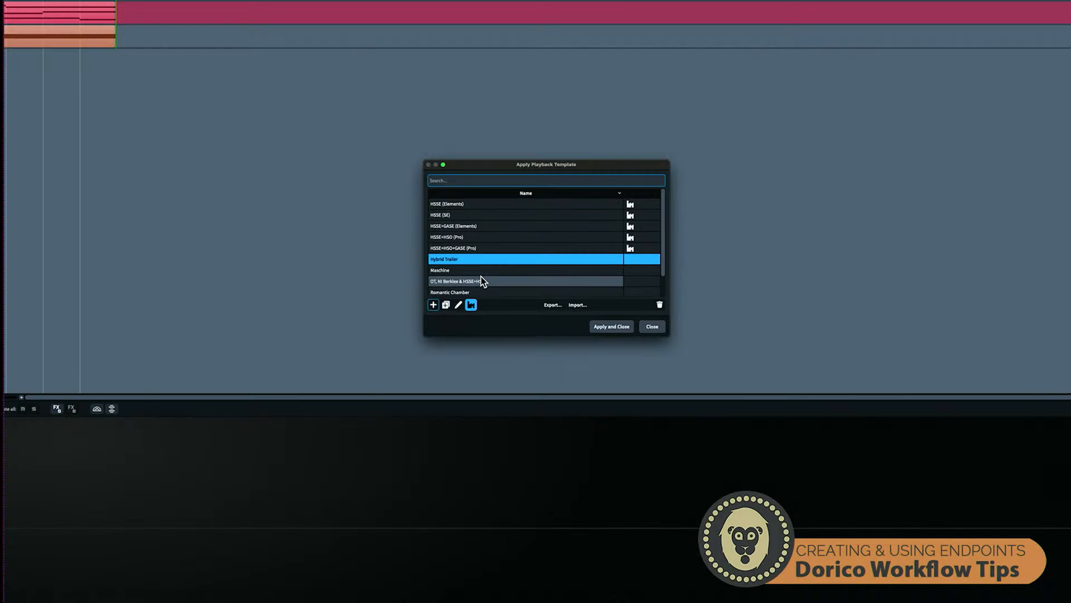
scroll(481, 276, "down", 2)
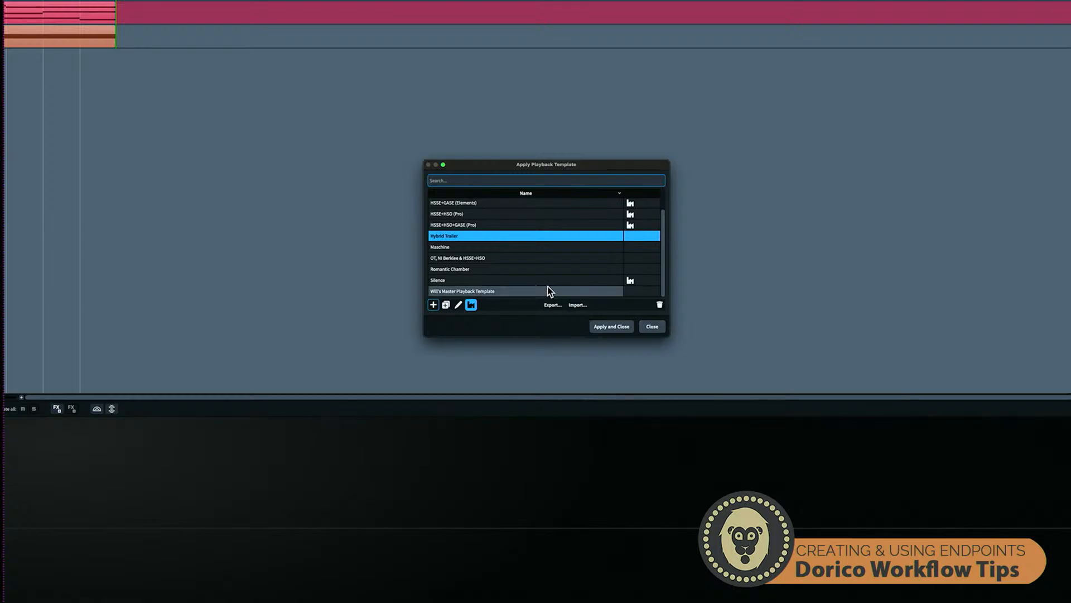
left_click(652, 327)
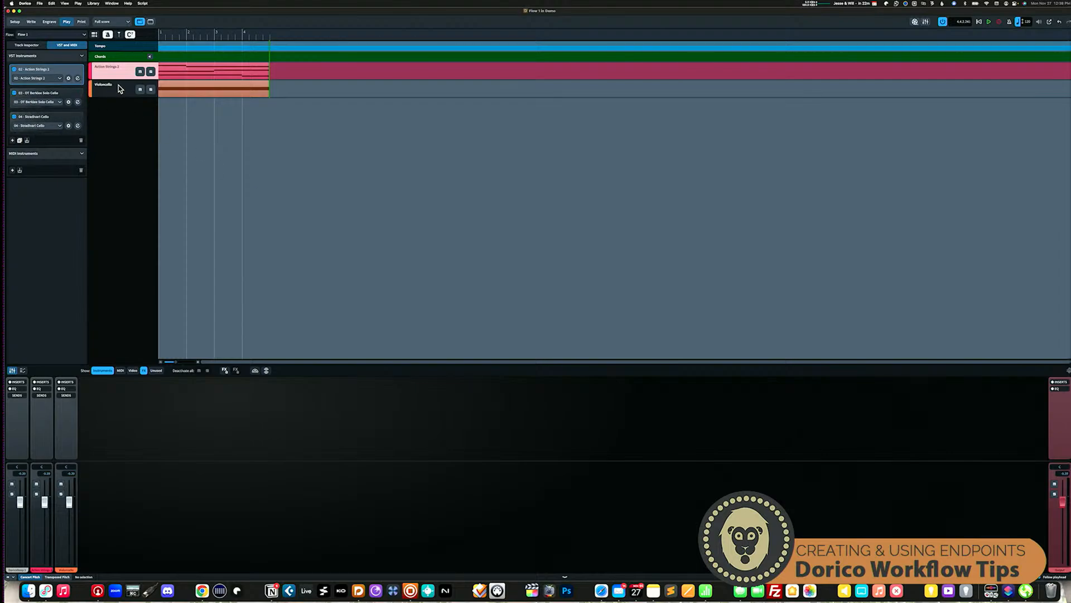
Select the Violoncello track and show its routing in the Track Inspector
left_click(114, 94)
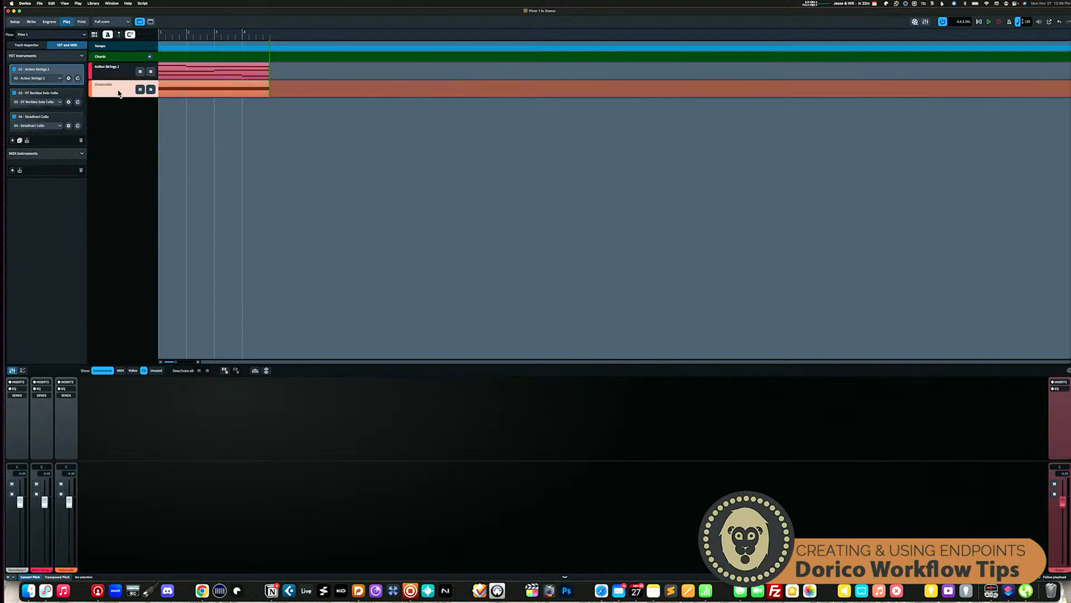
left_click(28, 45)
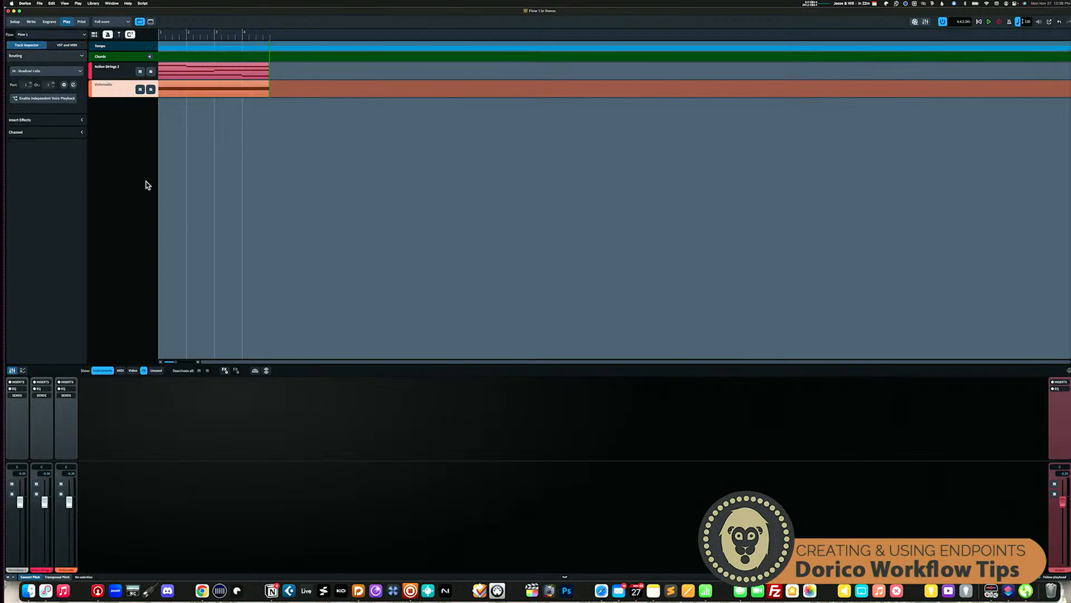